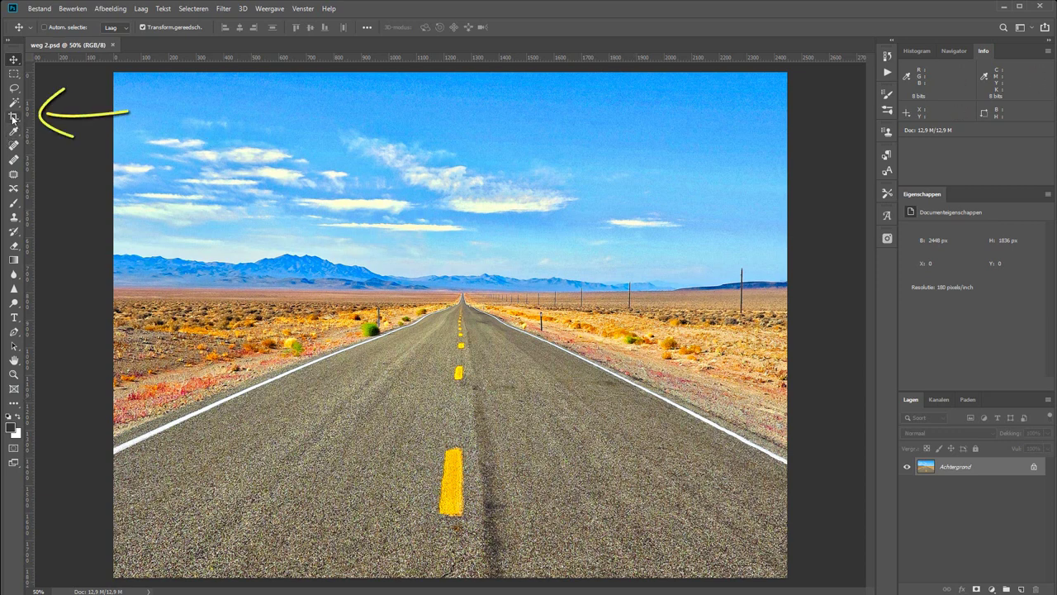
Crop at 16:9 beyond both photo edges, widening the canvas to 3250 × 1828 px with white side strips.
key(c)
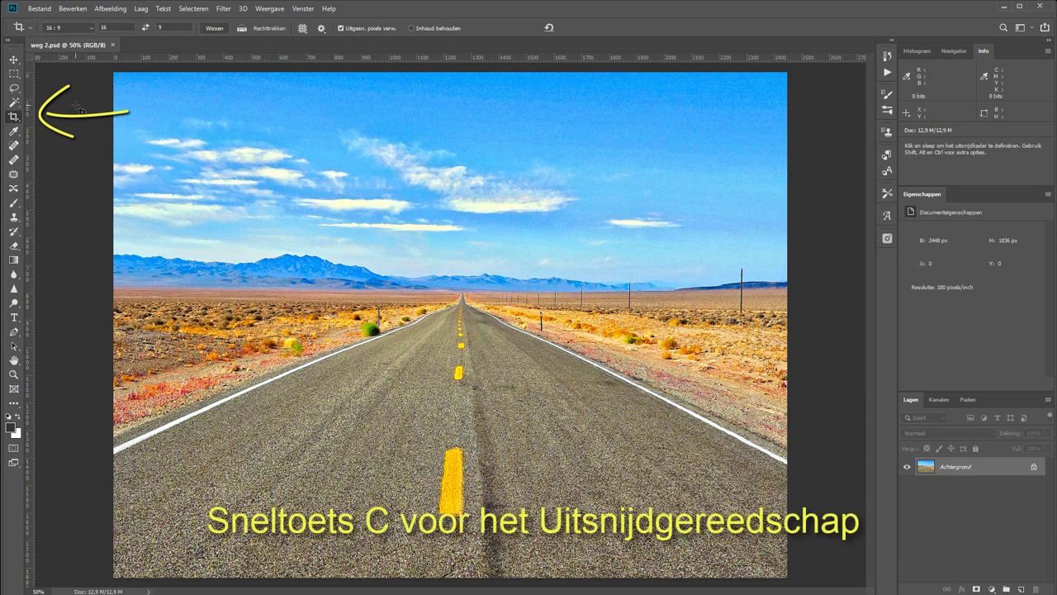
click(90, 29)
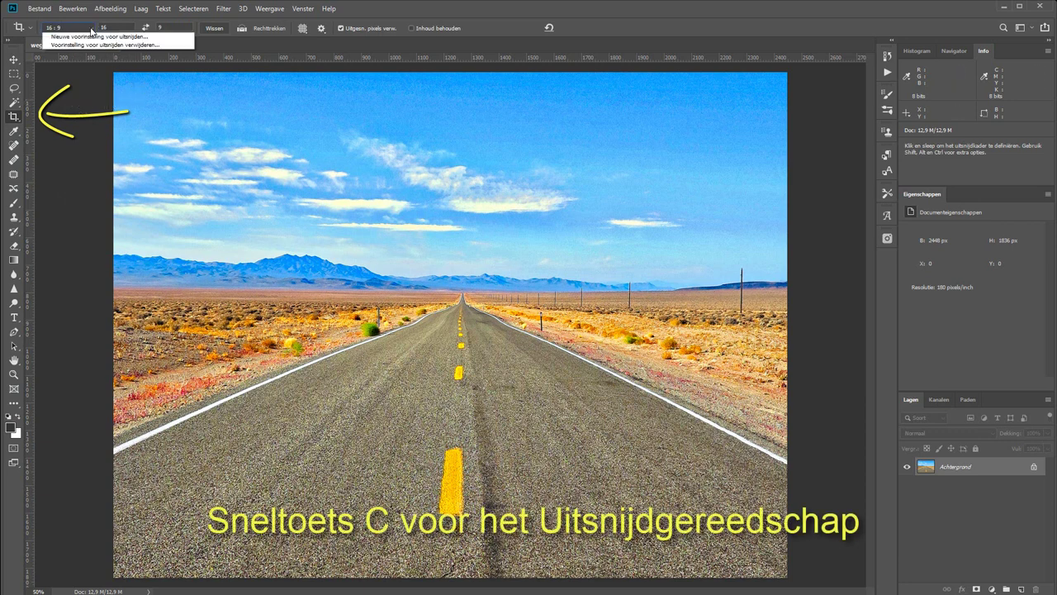
click(76, 104)
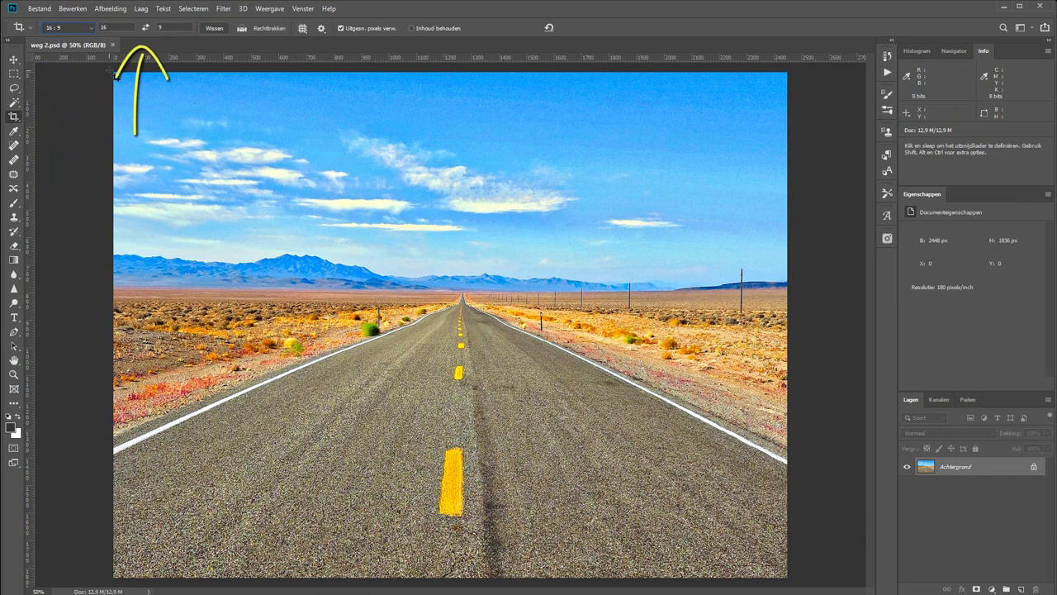
mouse_move(115, 75)
mouse_down()
mouse_move(832, 578)
mouse_move(796, 534)
mouse_up()
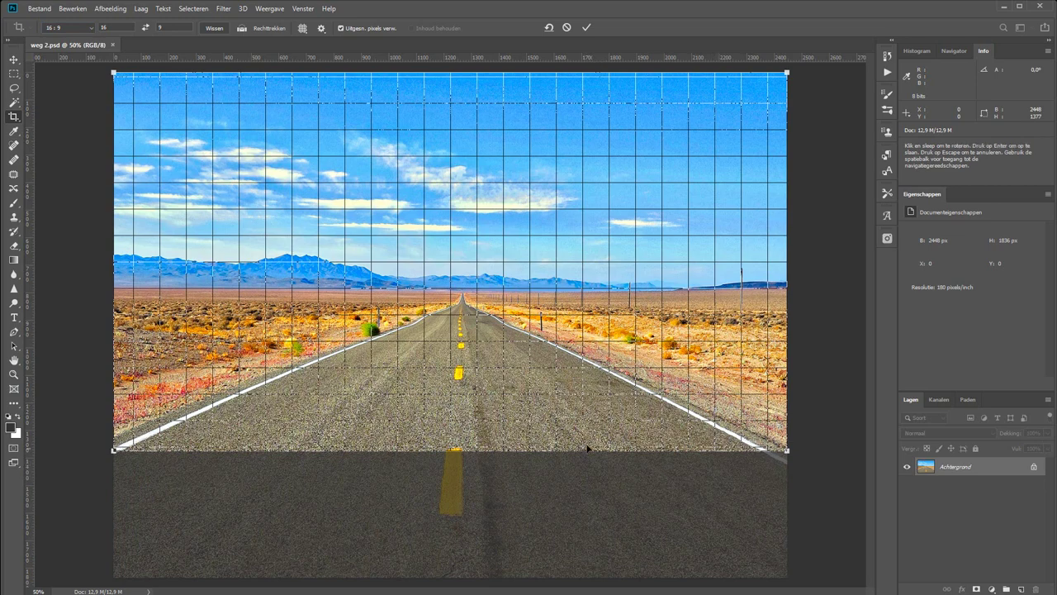
key(ctrl+0)
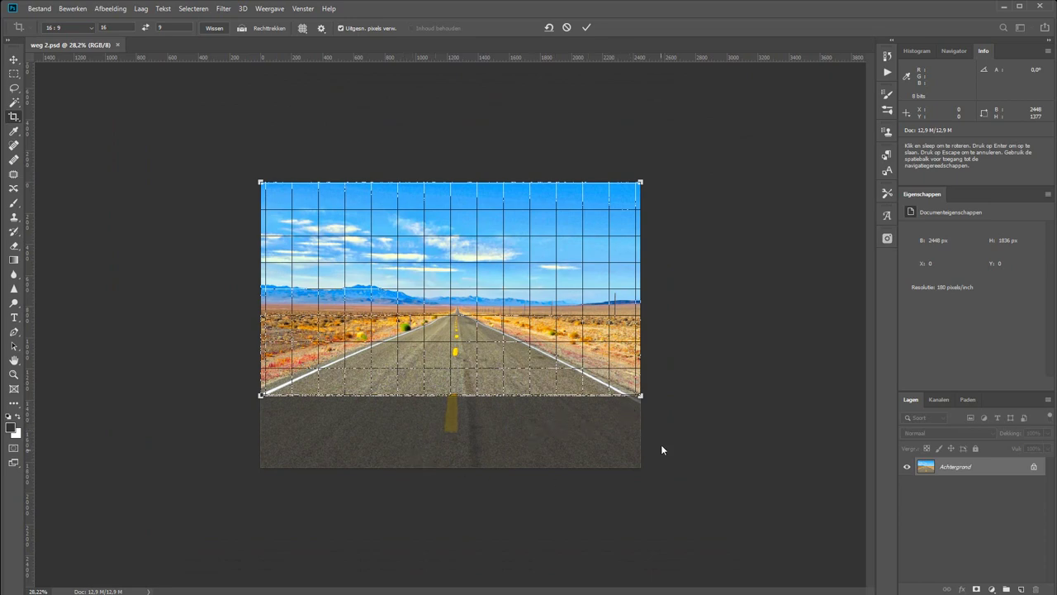
drag(642, 399, 757, 478)
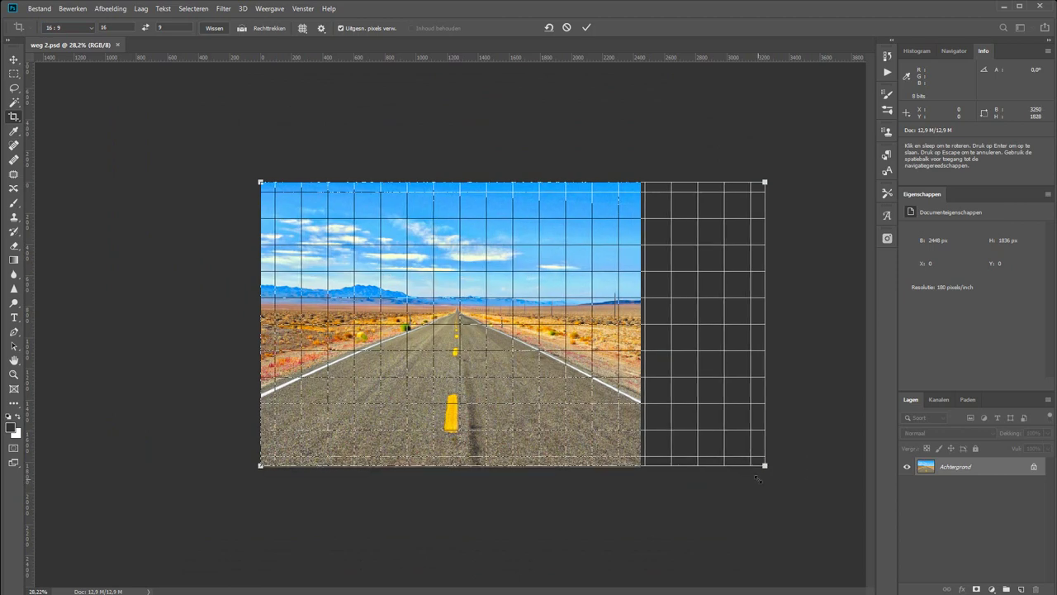
drag(712, 406, 650, 404)
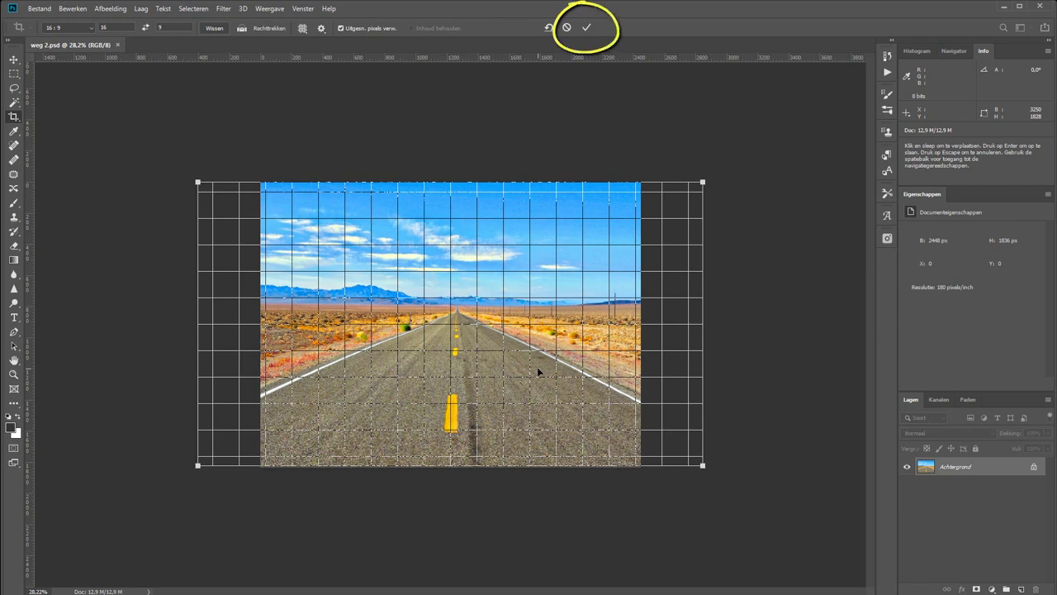
key(Return)
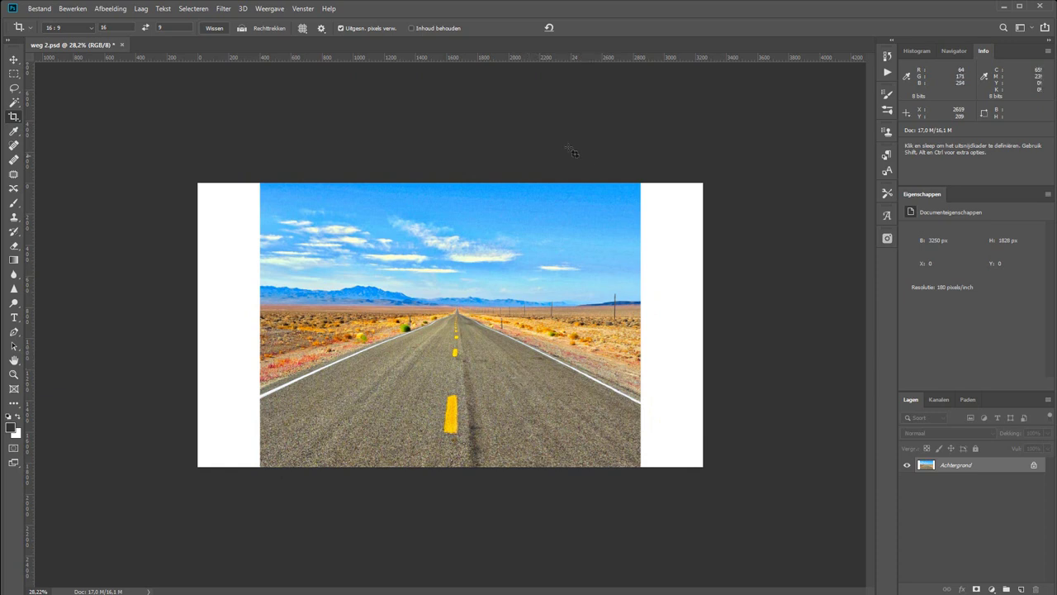
key(z)
Marquee a 969 × 1828 px full-height strip ending exactly at the photo's right edge, checked zoomed in.
drag(496, 156, 784, 589)
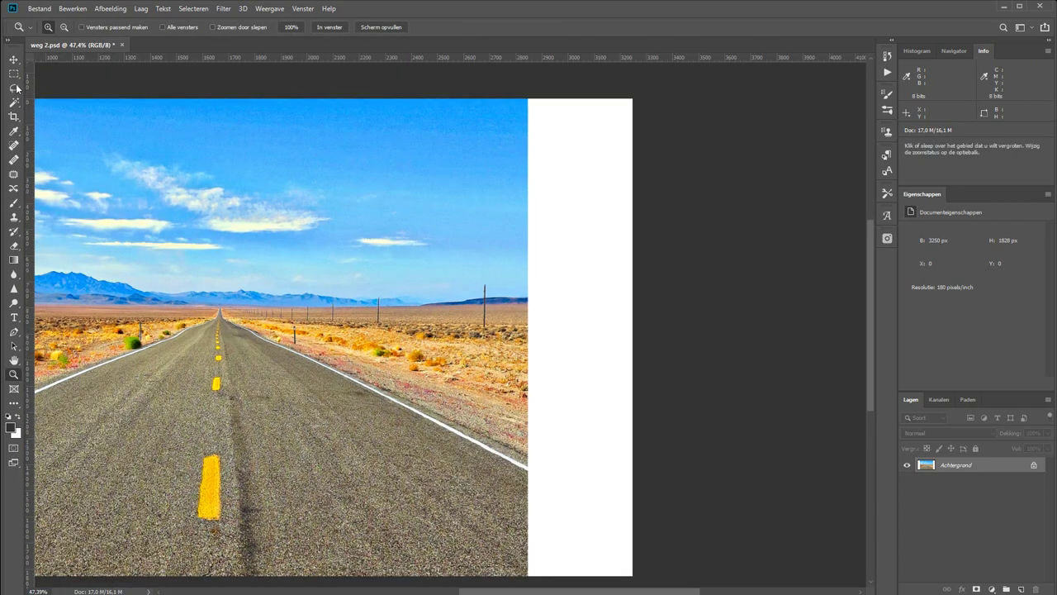
key(m)
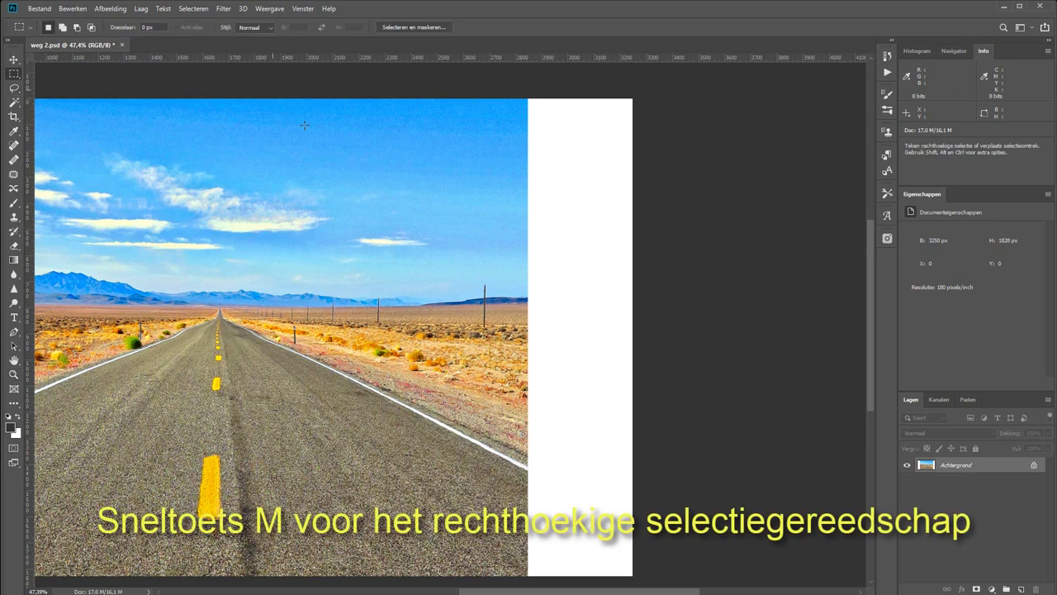
drag(272, 99, 525, 563)
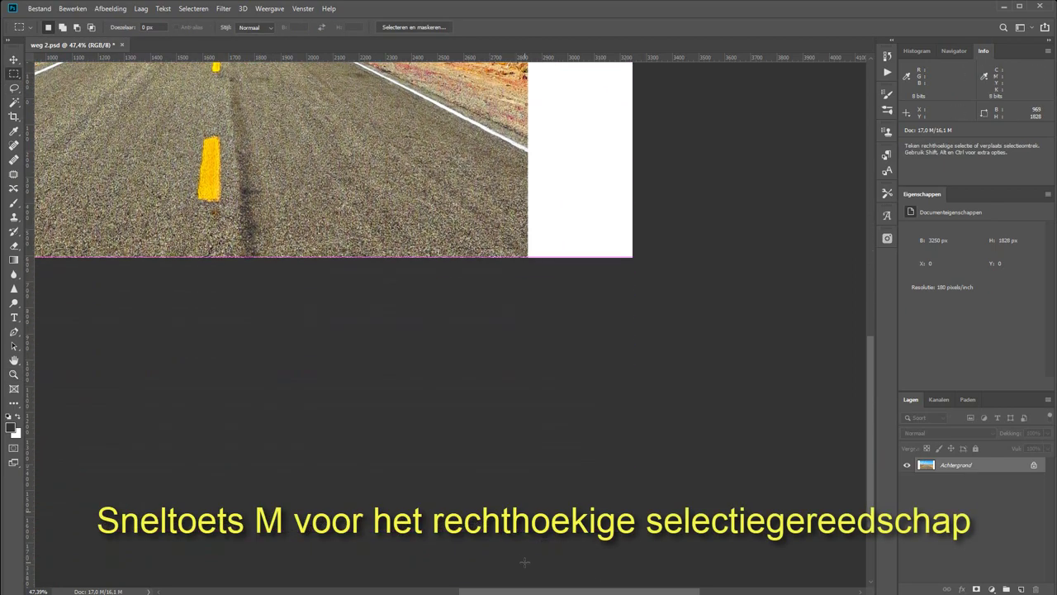
mouse_move(867, 468)
mouse_down()
mouse_move(862, 346)
mouse_move(861, 362)
mouse_up()
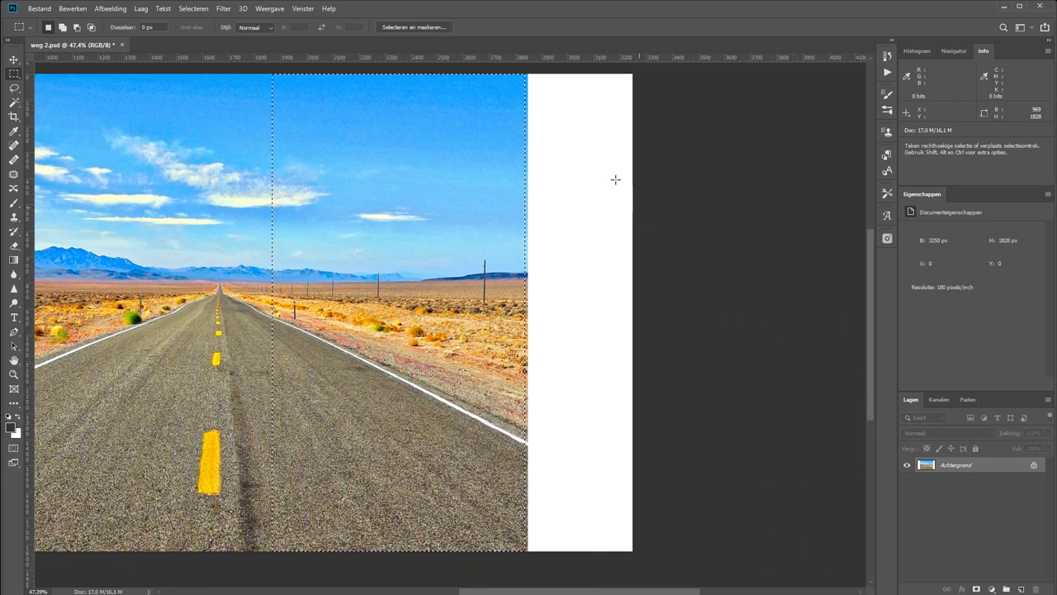
key(z)
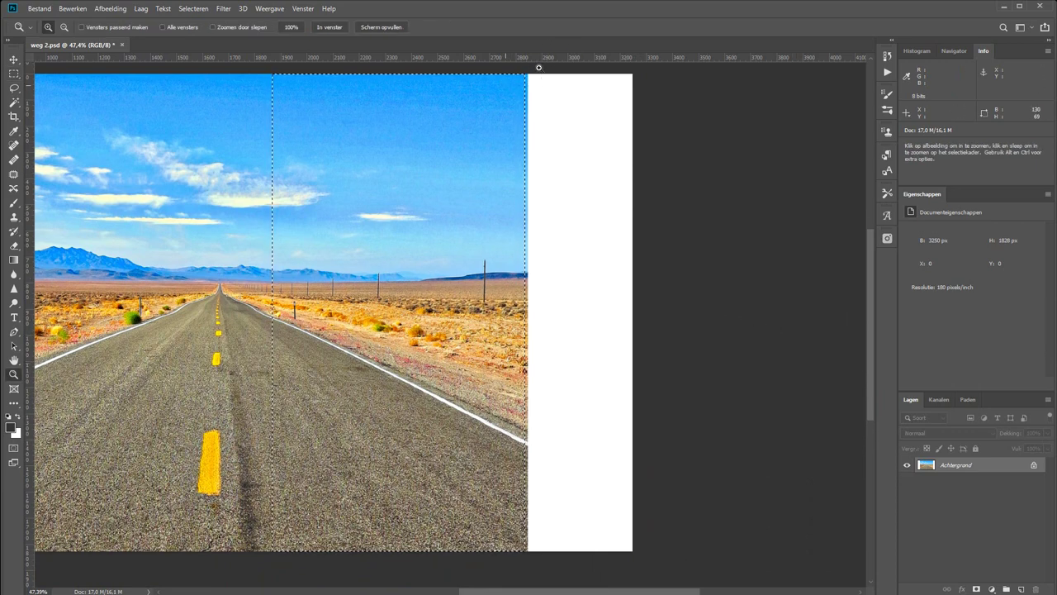
drag(538, 67, 587, 212)
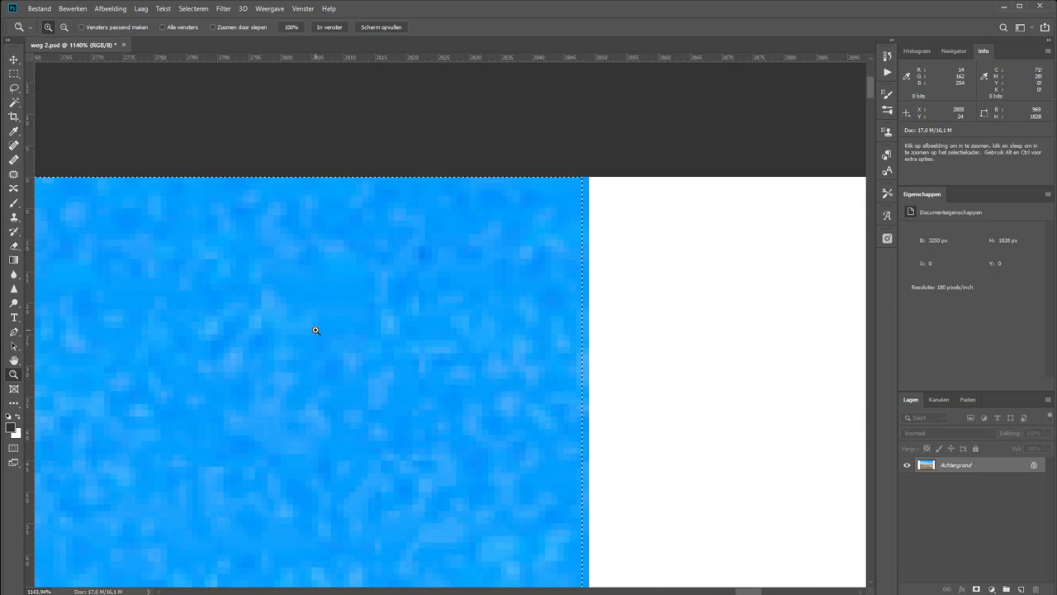
key(ctrl+d)
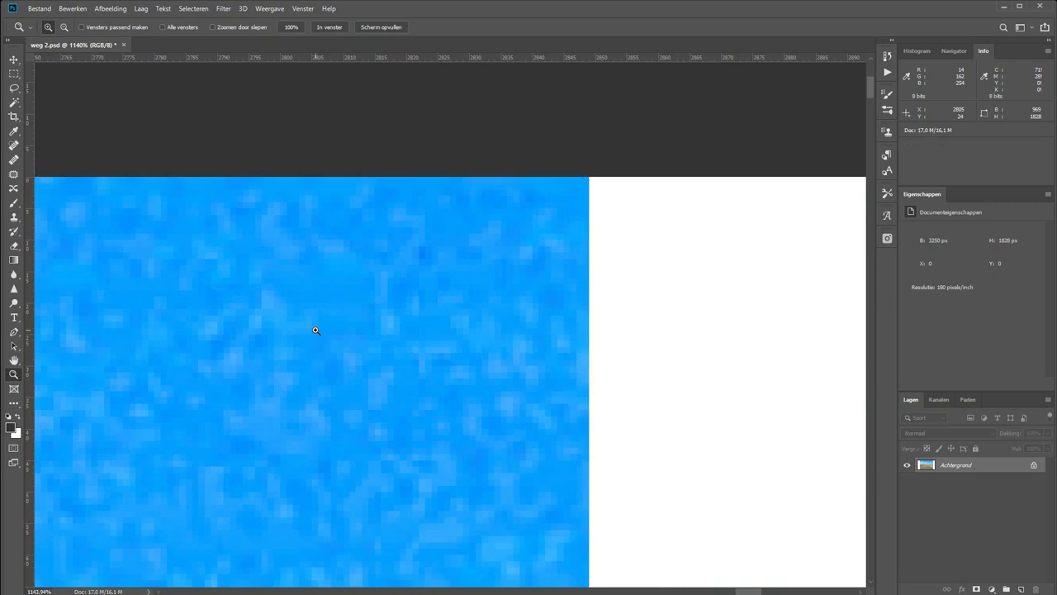
key(ctrl+0)
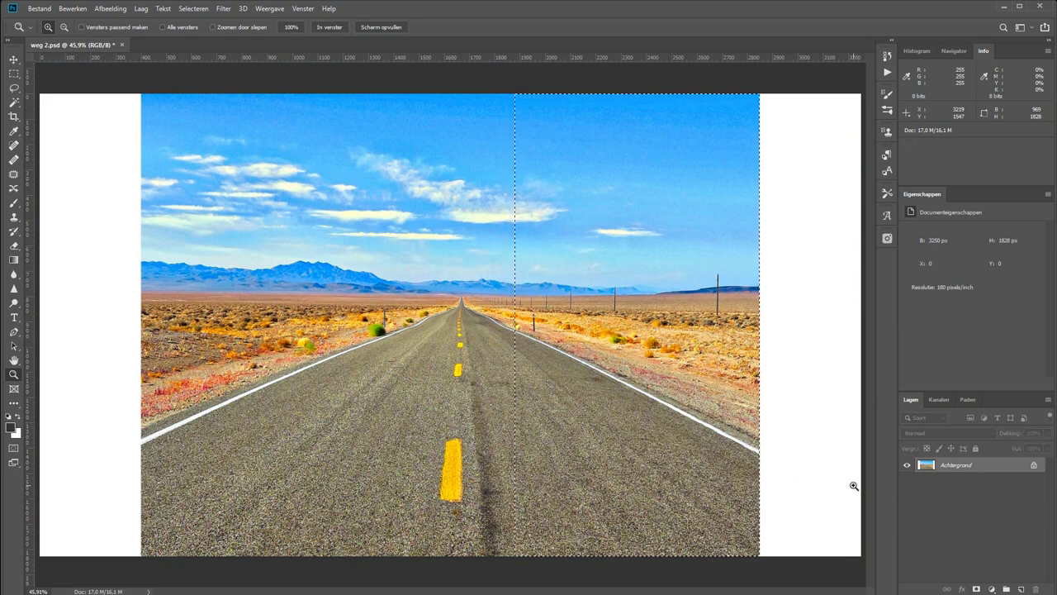
Duplicate the right-edge strip to new layer Laag 1, toggling Achtergrond's visibility to check it.
key(ctrl+j)
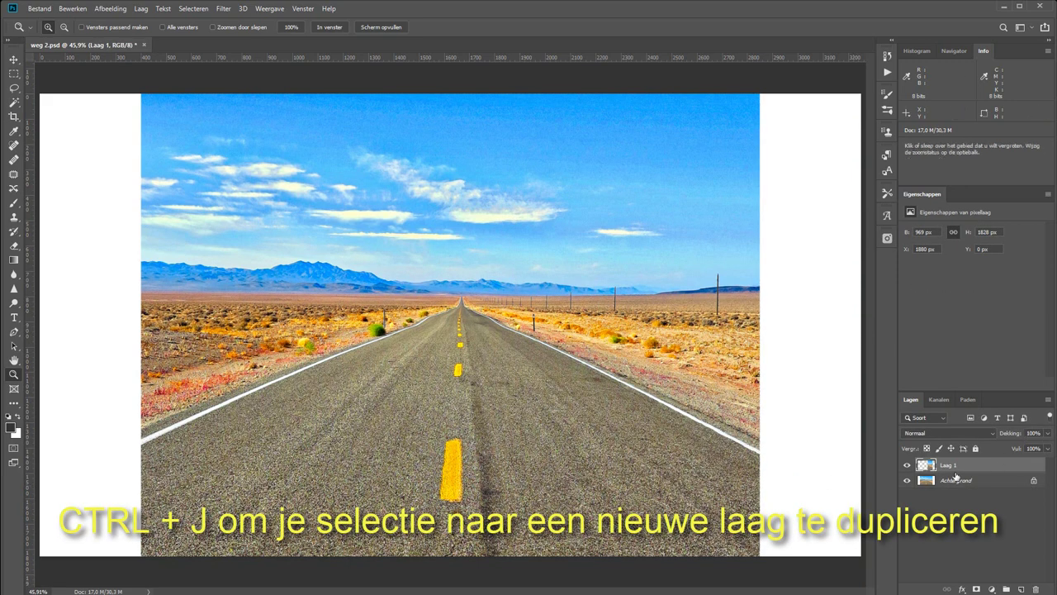
click(906, 481)
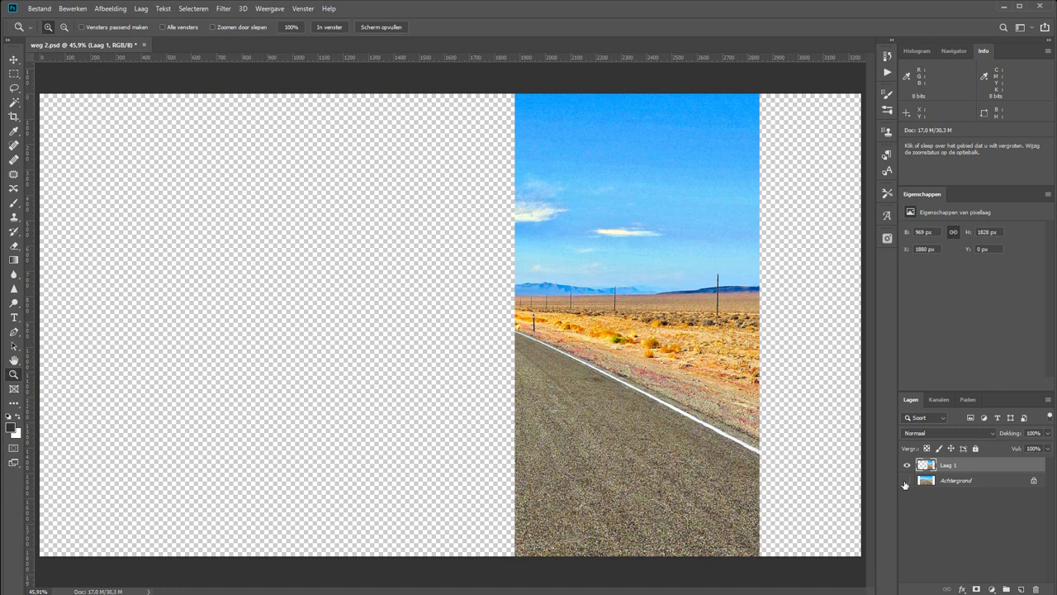
click(906, 480)
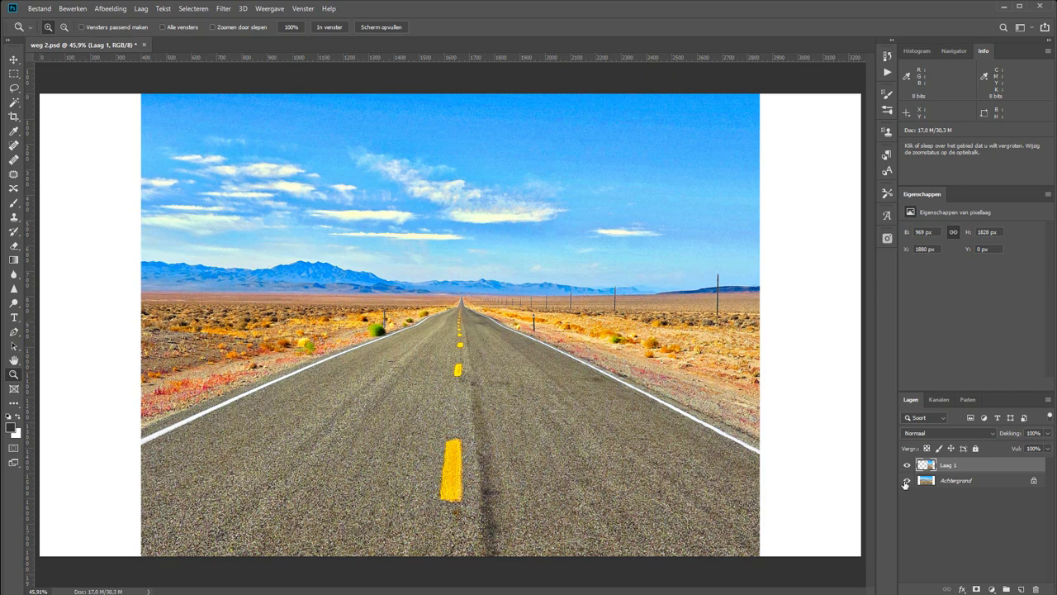
Flip Laag 1 horizontally with Free Transform and commit the flip.
key(ctrl+t)
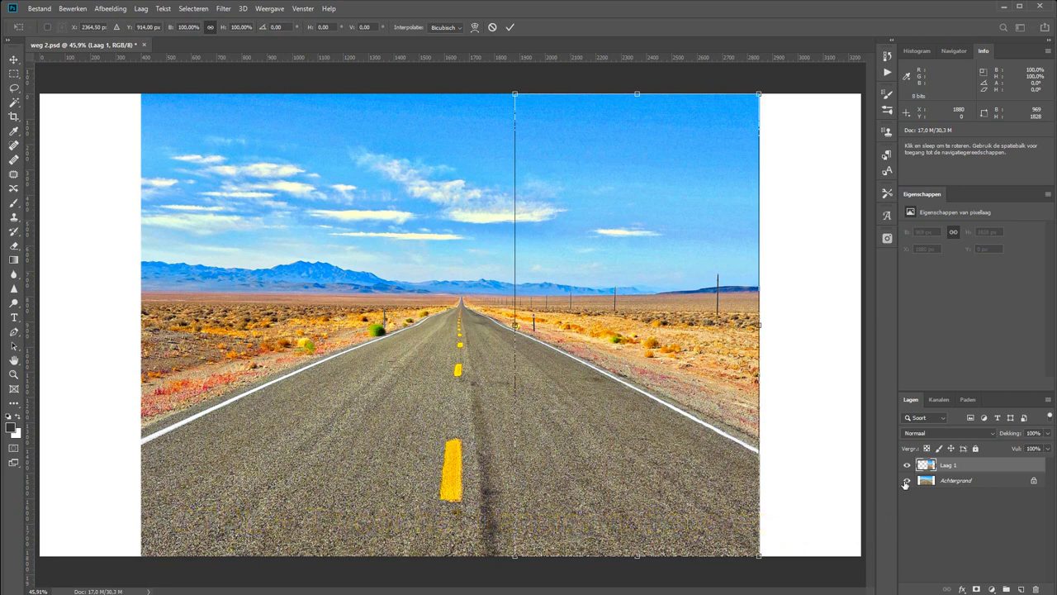
right_click(626, 181)
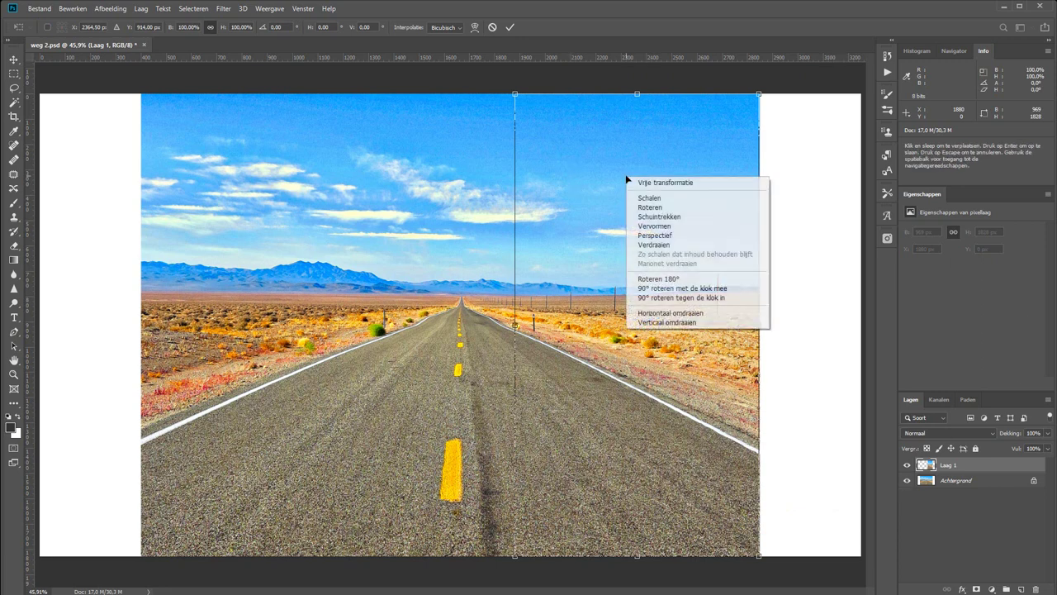
click(701, 314)
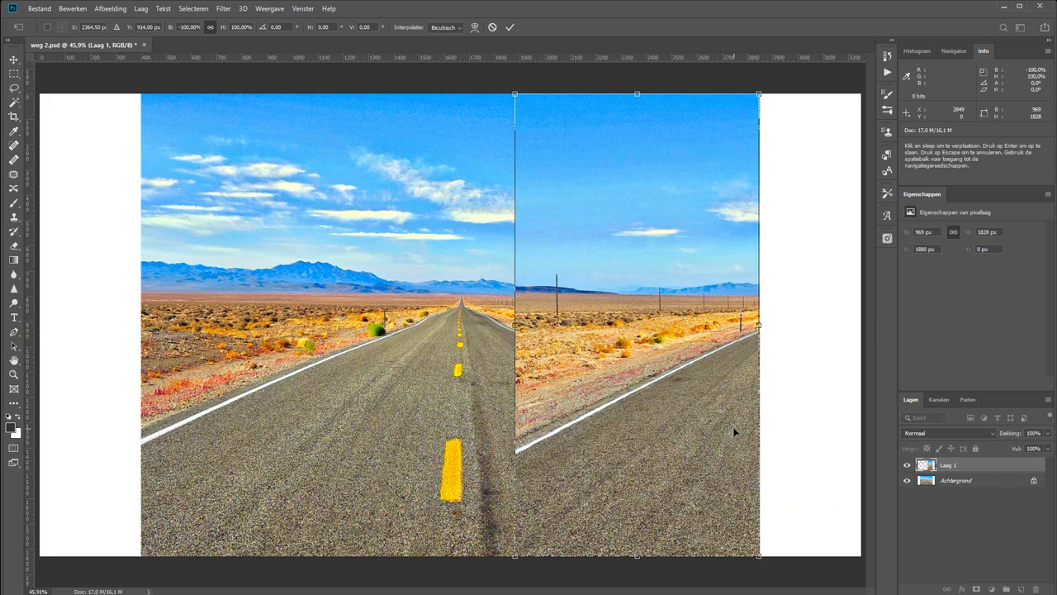
click(510, 27)
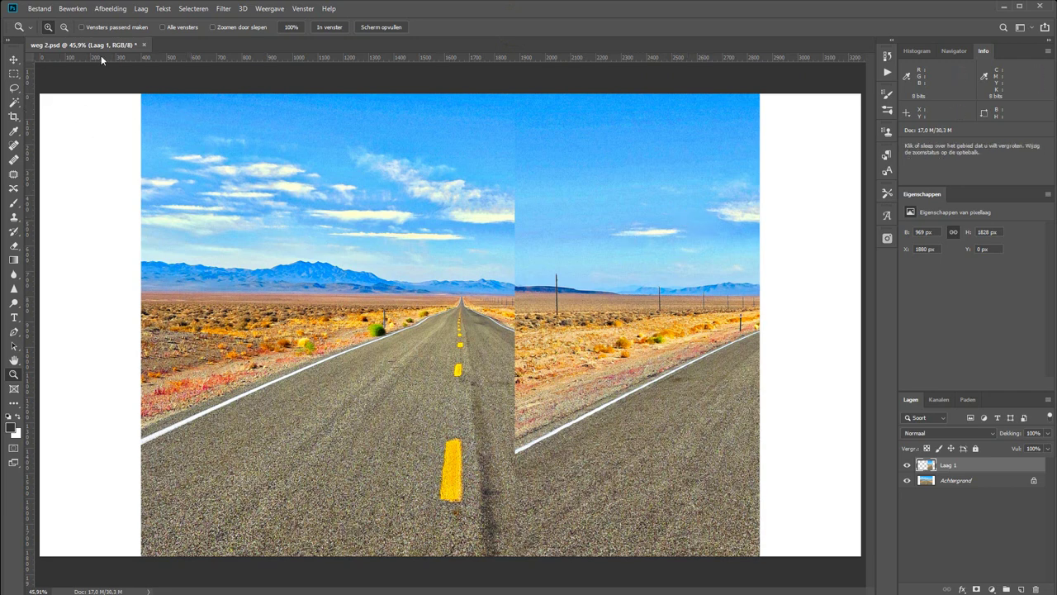
click(13, 59)
Slide the mirrored Laag 1 strip into the right border, nudging it left to X 2849 px.
drag(614, 223, 816, 229)
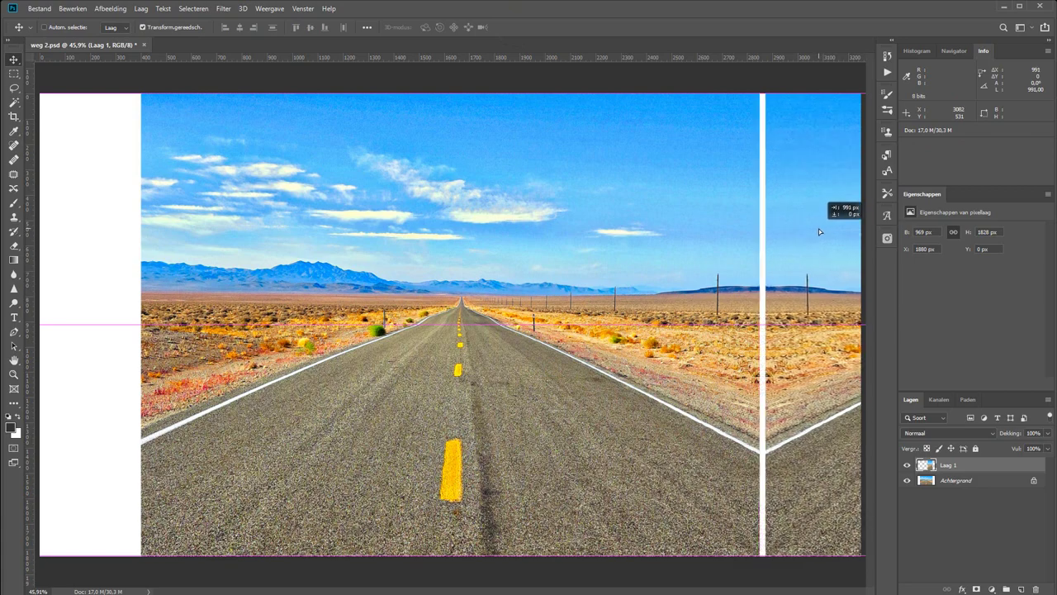
key(z)
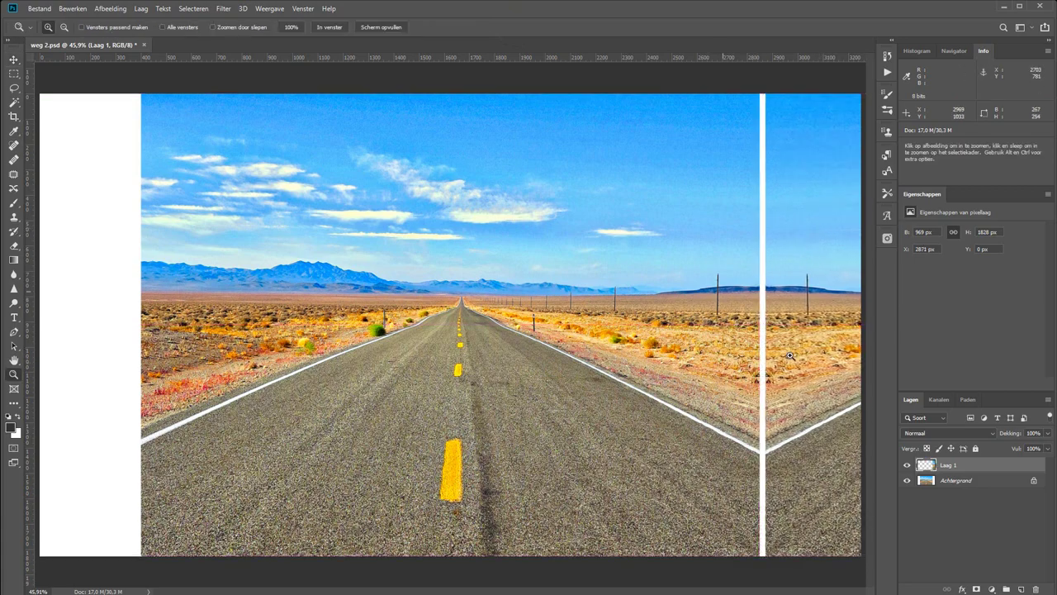
drag(725, 296, 808, 329)
key(v)
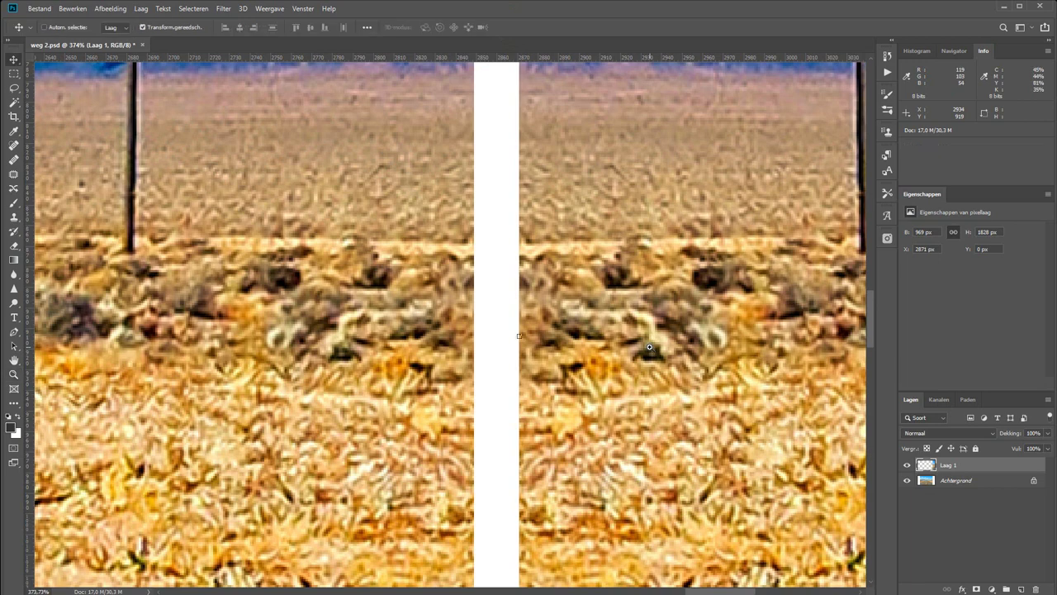
key(Left)
key(Left)
key(Left)
key(Left)
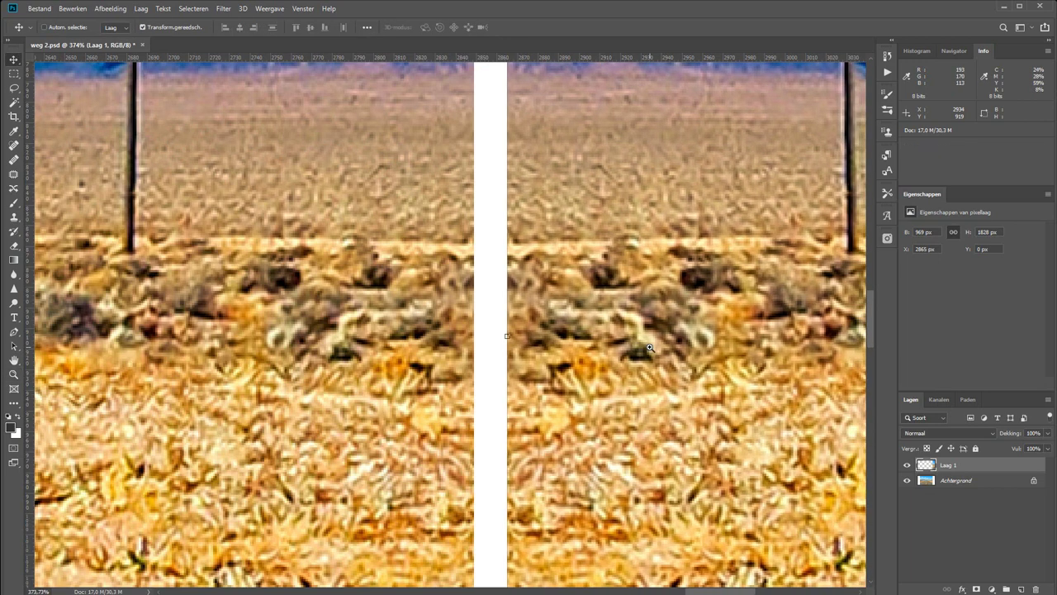
key(Left)
key(Left)
key(Left)
key(Left)
key(Left)
key(Left)
key(Left)
key(Left)
key(Left)
key(Left)
key(Left)
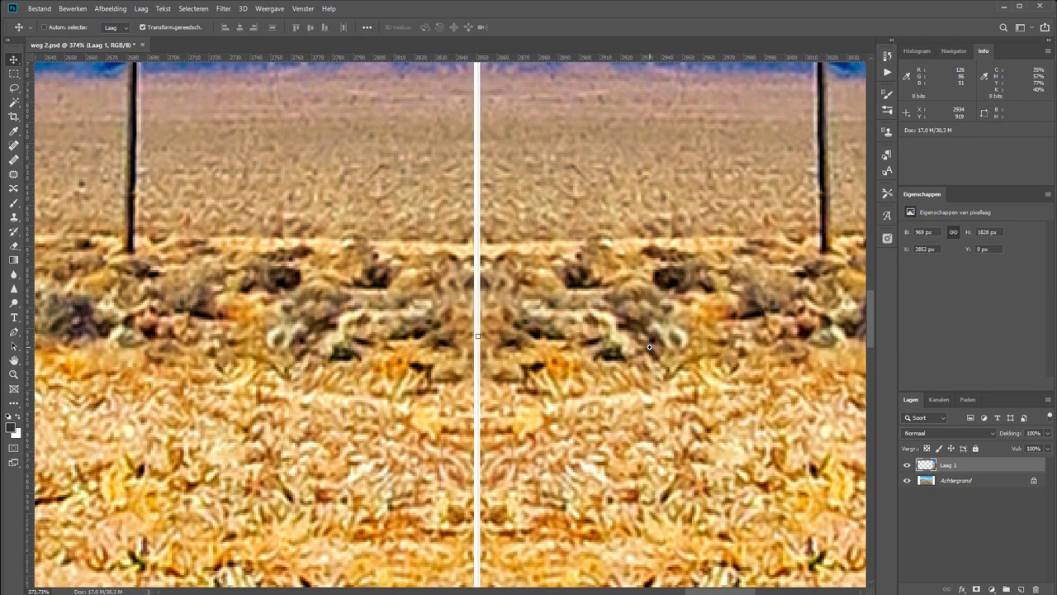
key(Left)
key(Left)
key(Left)
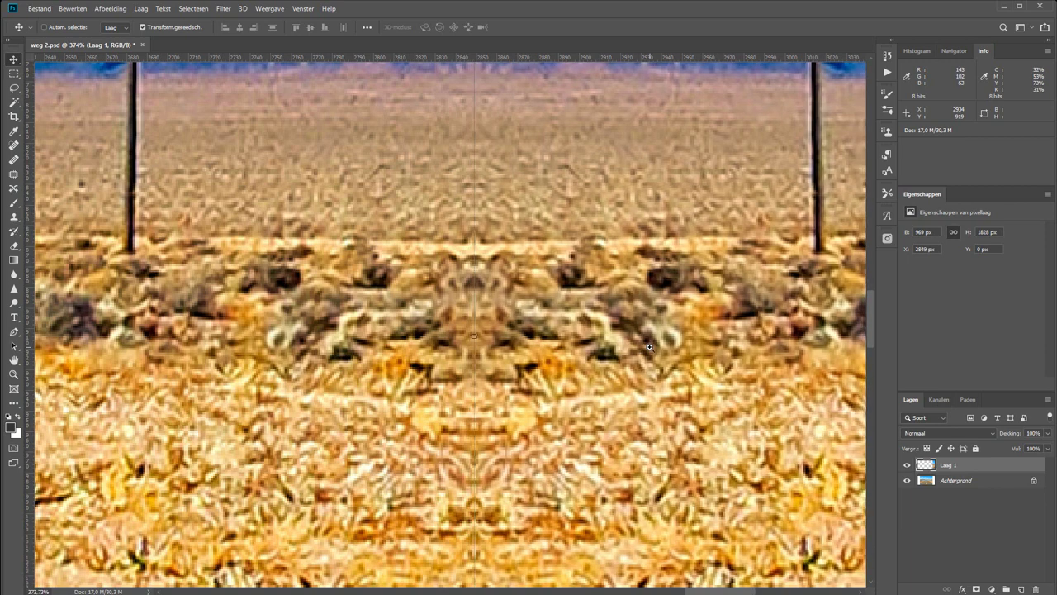
key(ctrl+0)
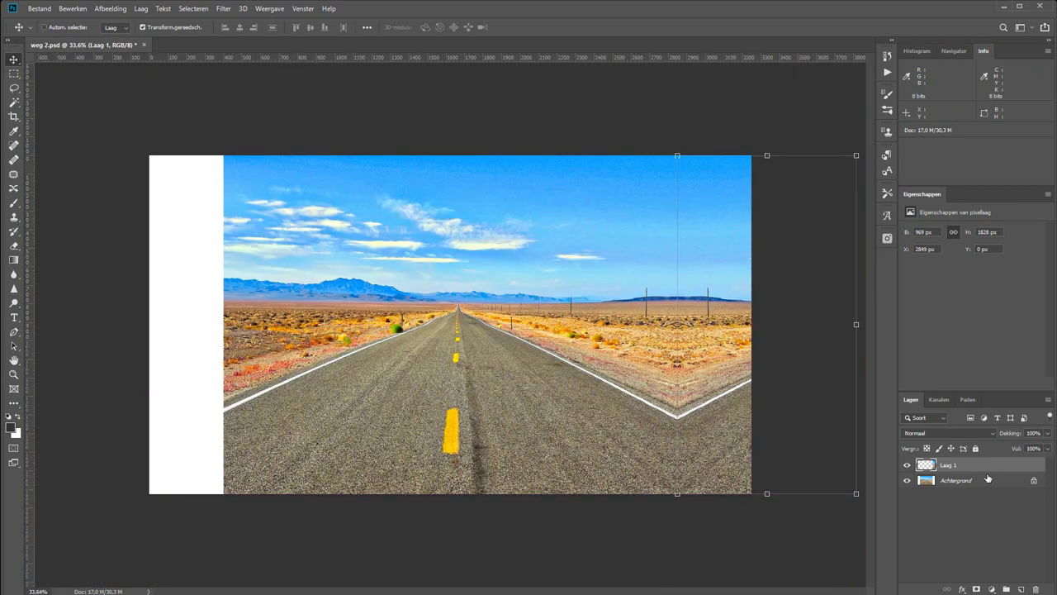
On Achtergrond, marquee a 596 px full-height strip along the photo's left edge.
click(988, 479)
key(m)
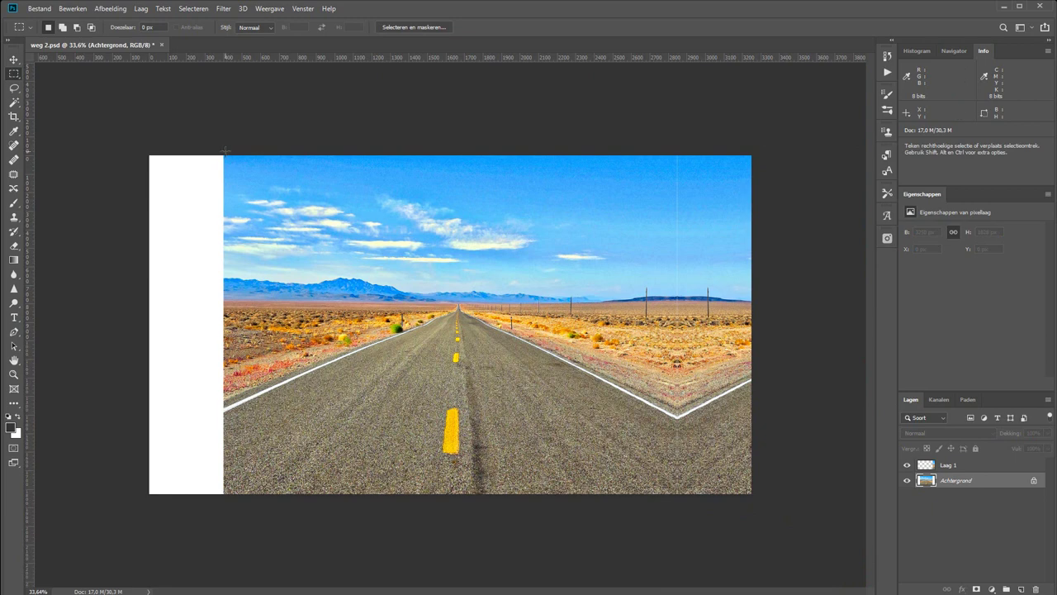
drag(225, 152, 336, 556)
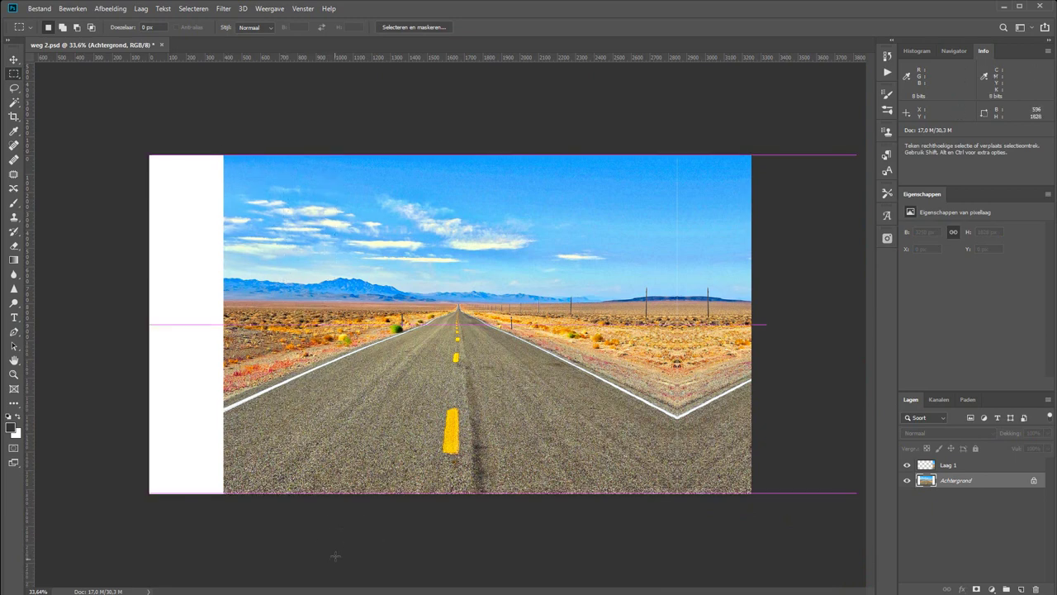
key(z)
click(205, 139)
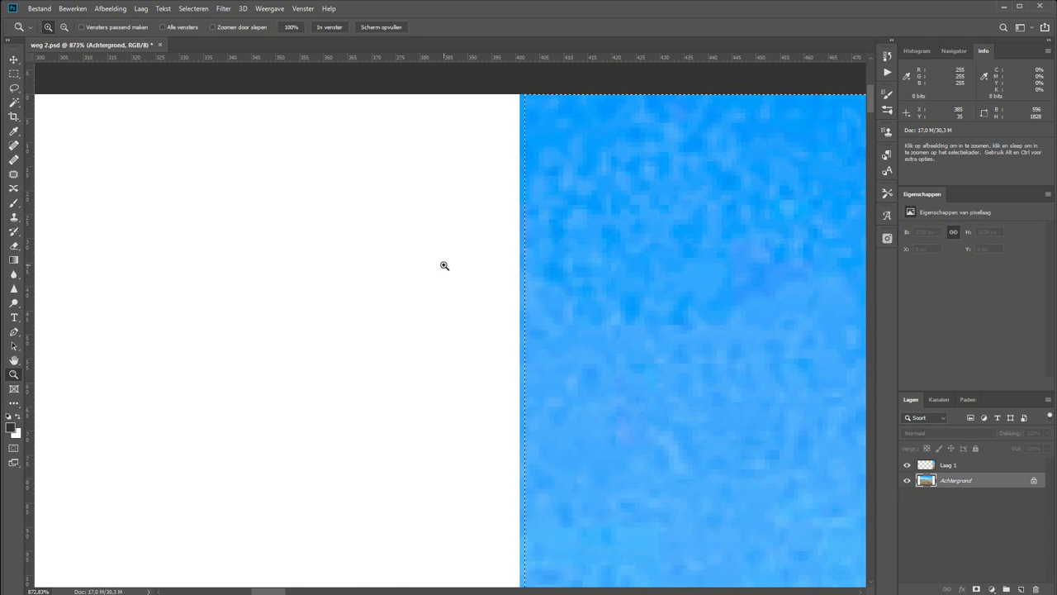
key(ctrl+0)
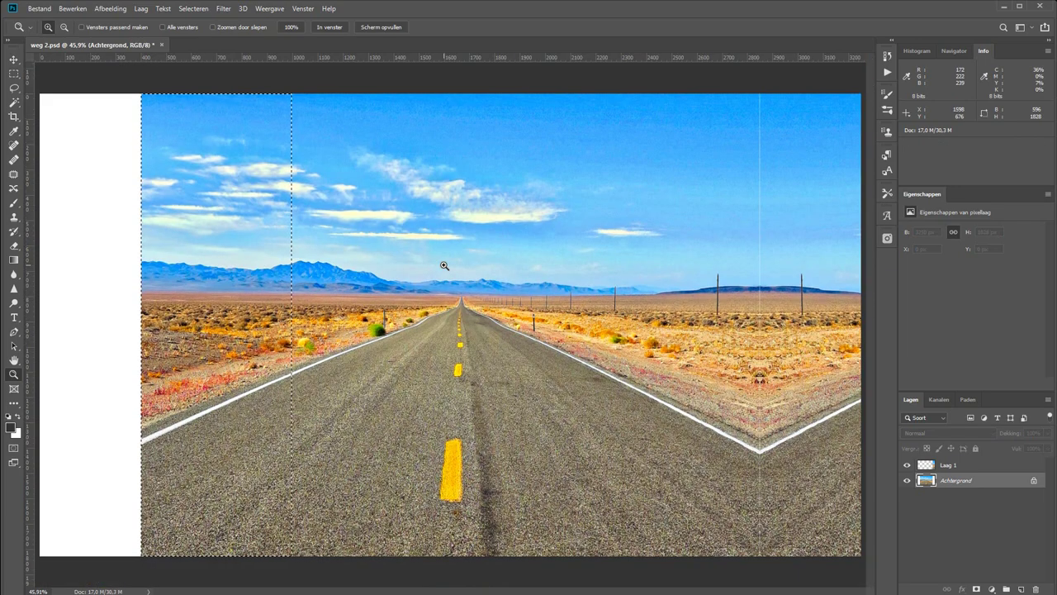
Copy the strip to Laag 2, flip it horizontally and place it at the canvas's left edge.
key(ctrl+j)
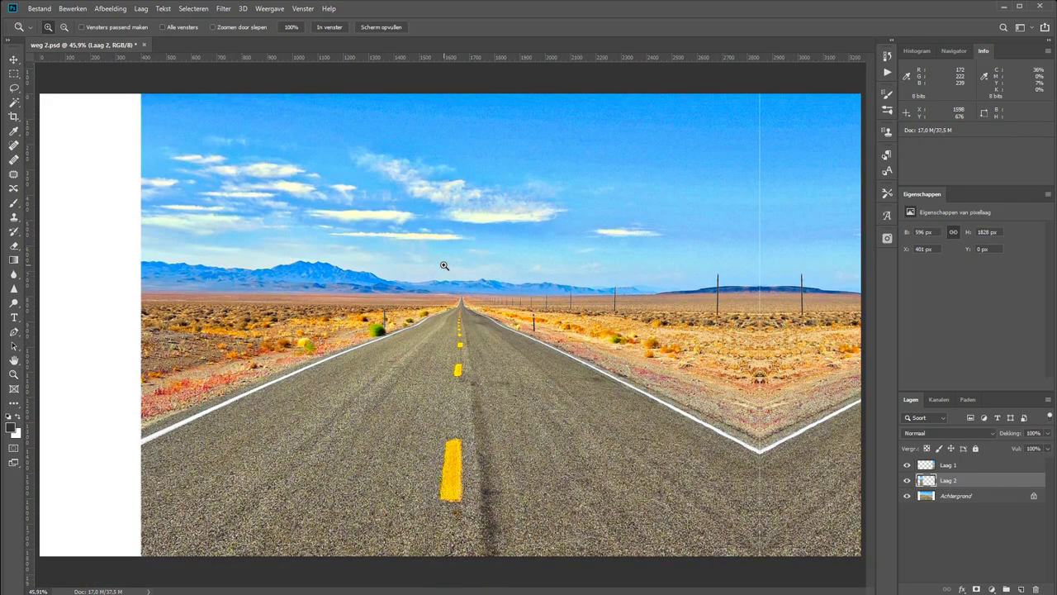
key(ctrl+t)
right_click(198, 130)
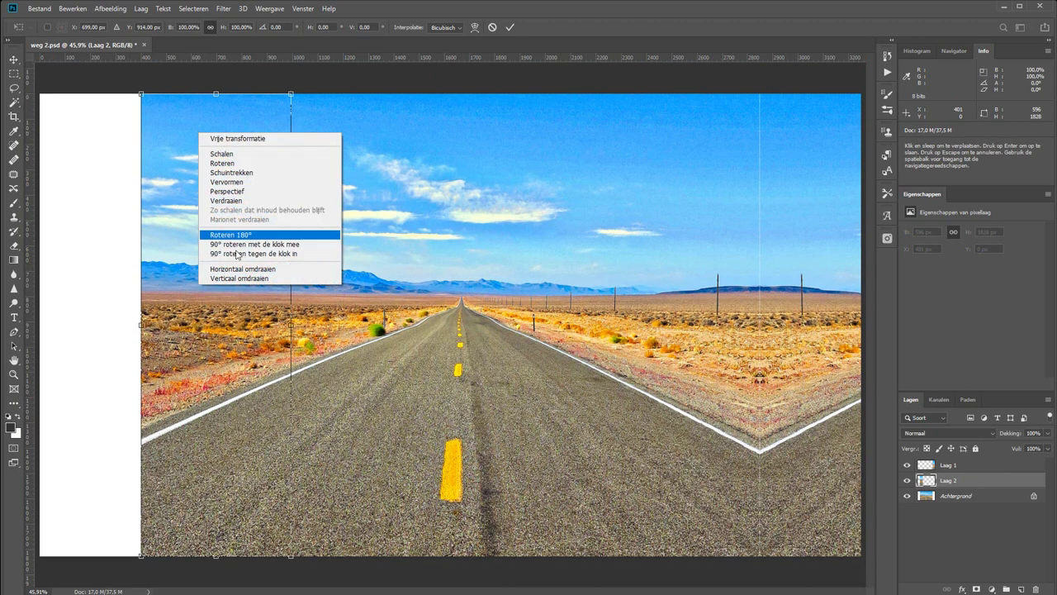
click(237, 268)
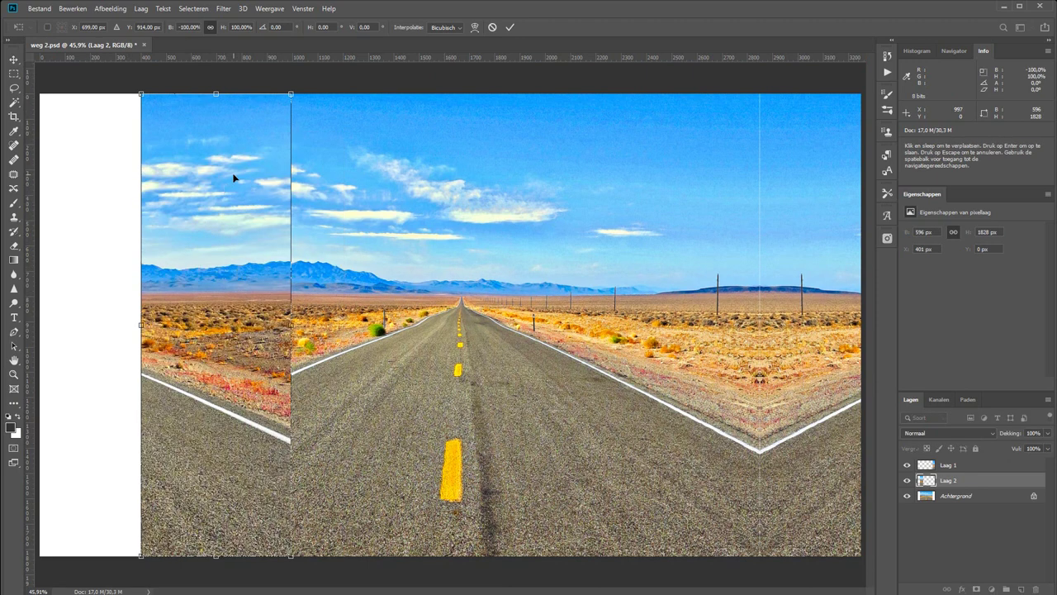
drag(234, 178, 80, 170)
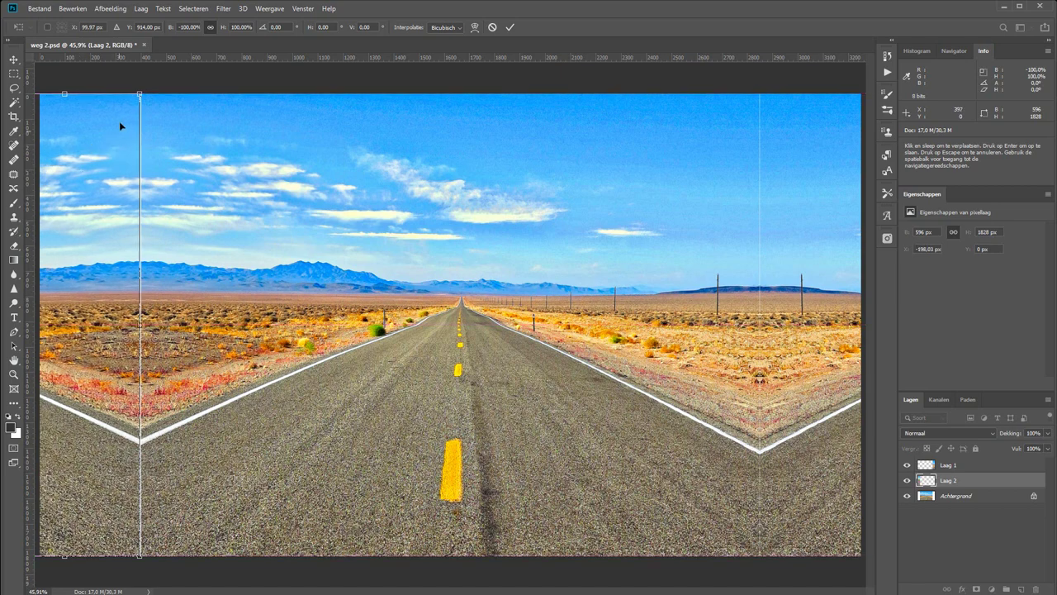
click(510, 27)
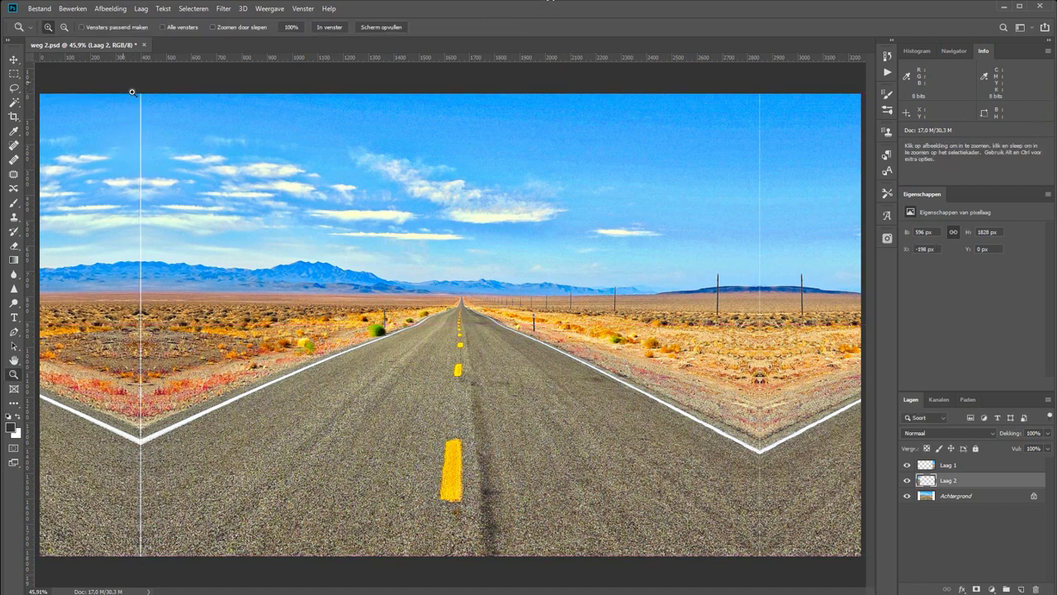
drag(134, 92, 407, 209)
Nudge Laag 2 right with the arrow keys to close the left white seam.
key(v)
key(Right)
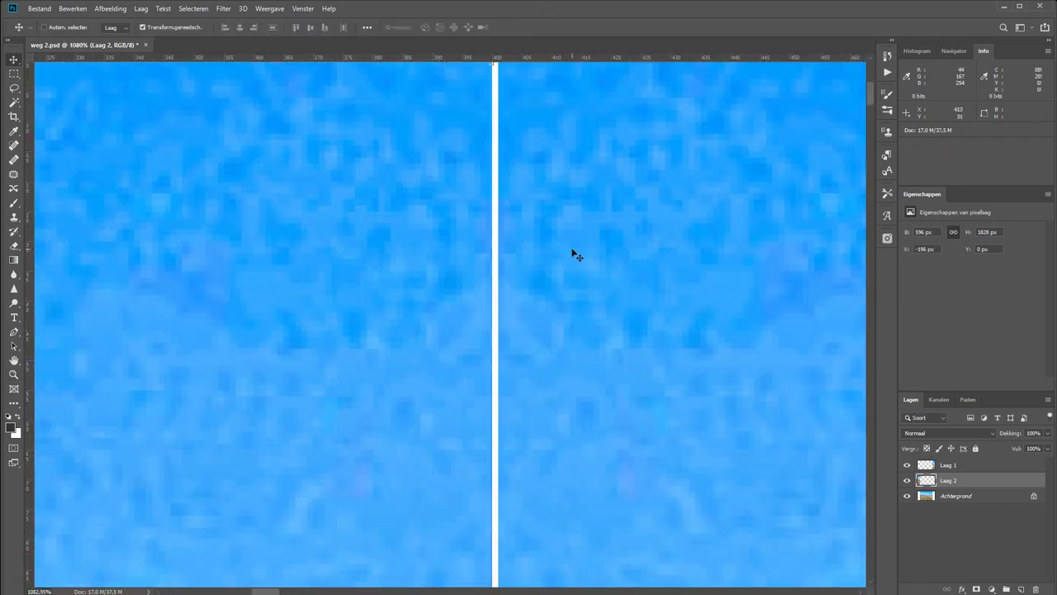
key(Right)
key(ctrl+0)
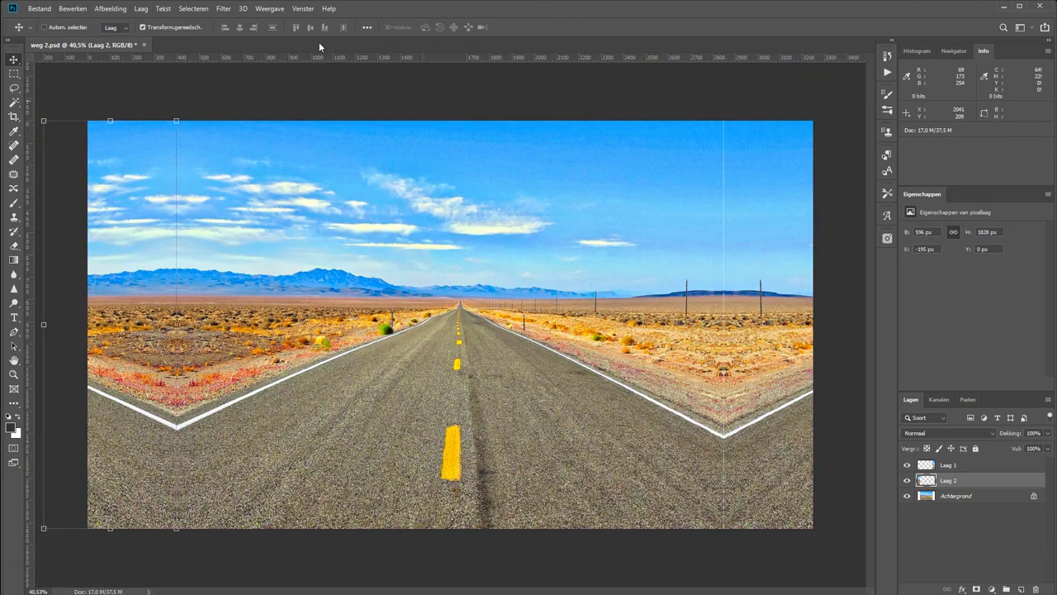
click(980, 551)
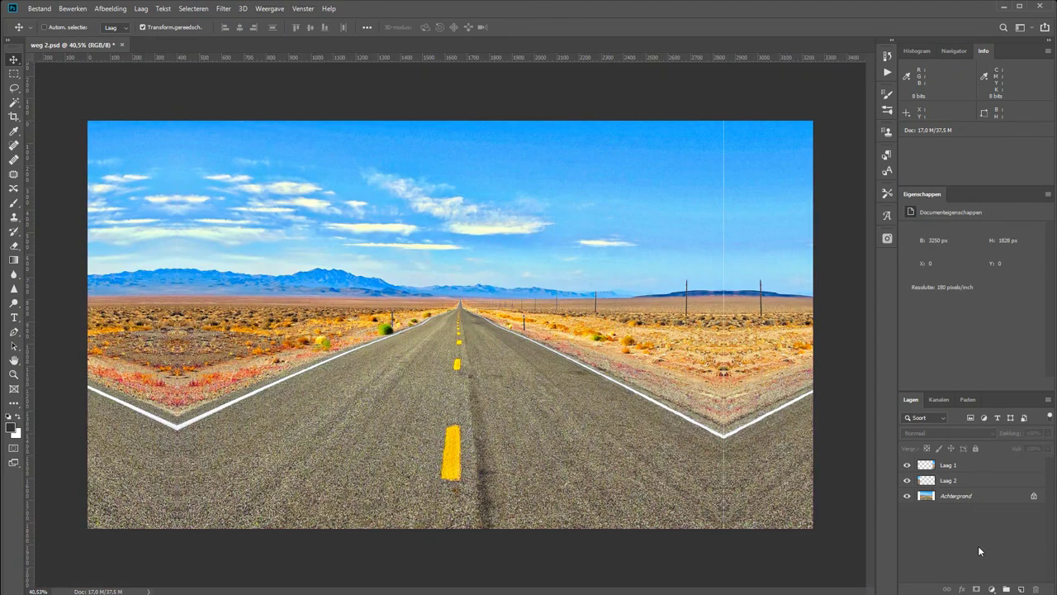
Nudge Laag 1 one pixel left to close the right seam in the sky.
key(z)
drag(746, 184, 759, 188)
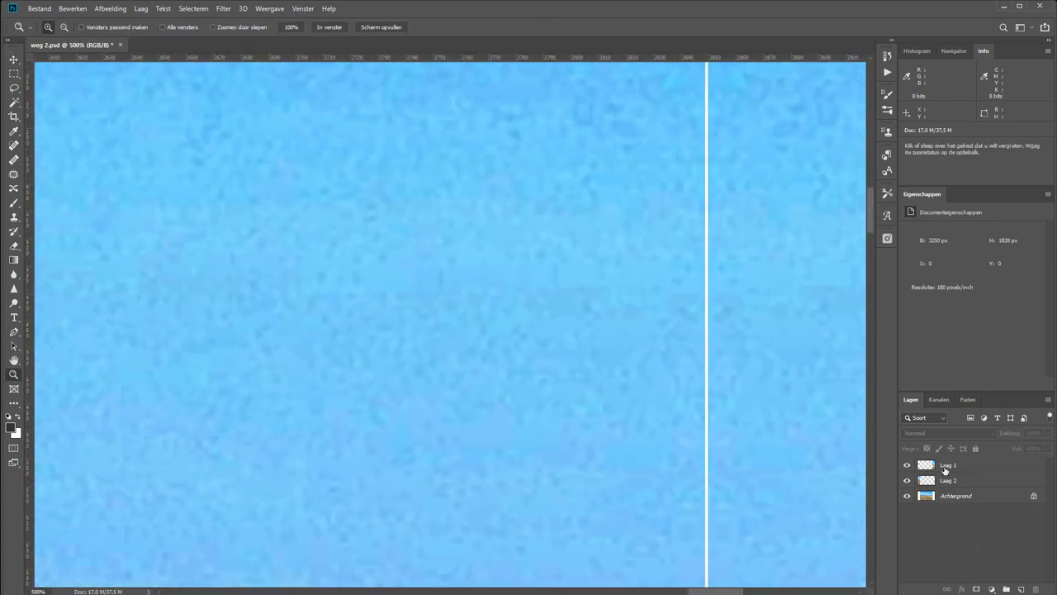
click(969, 468)
key(v)
key(Left)
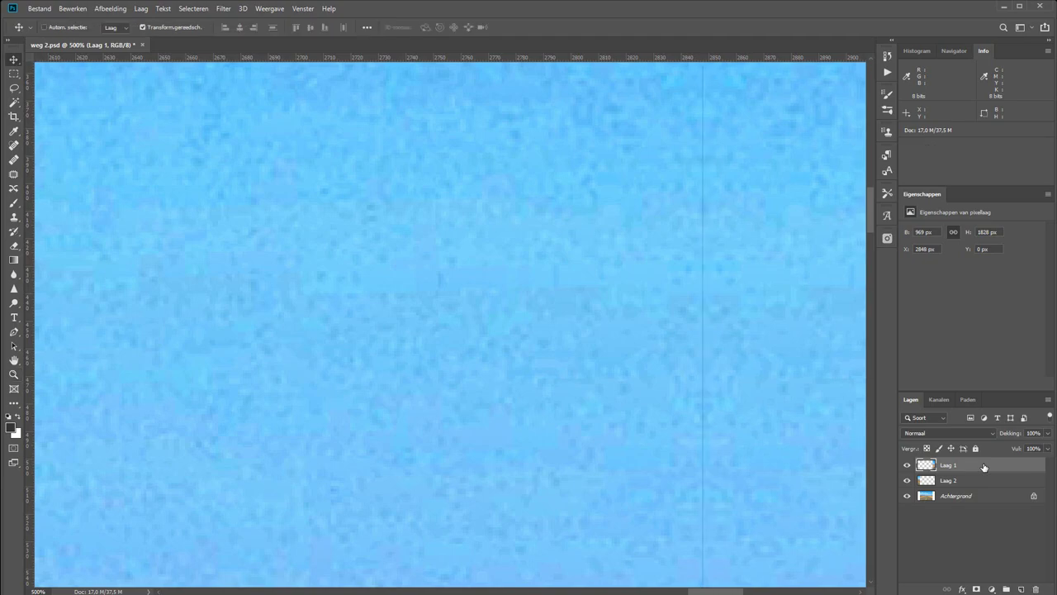
key(ctrl+0)
key(alt+shift+bracketleft)
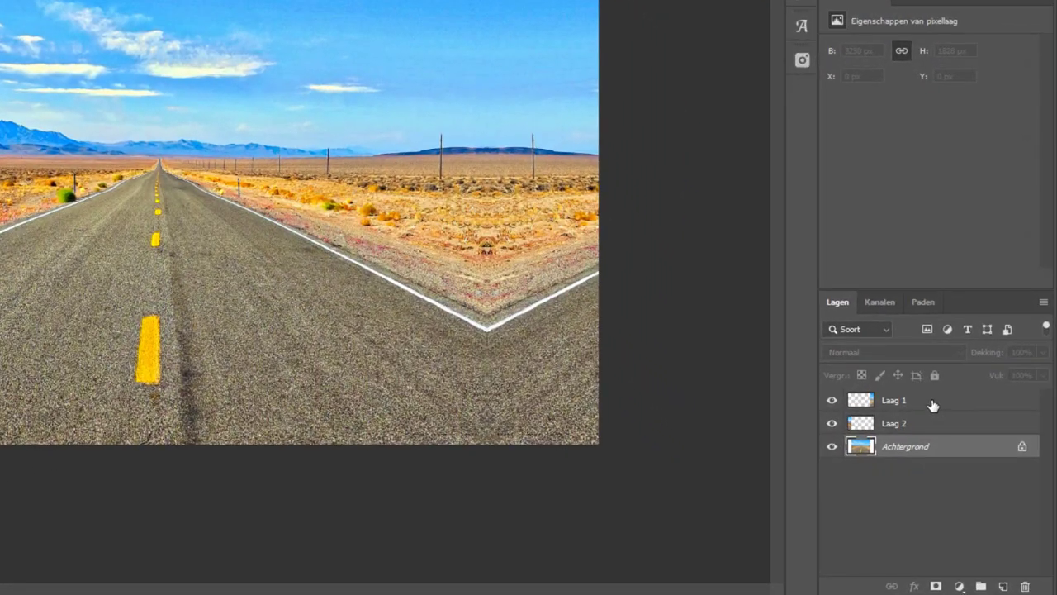
Add an empty layer Laag 3 above Laag 1 and zoom to the left road-line V corner.
click(932, 405)
click(1004, 586)
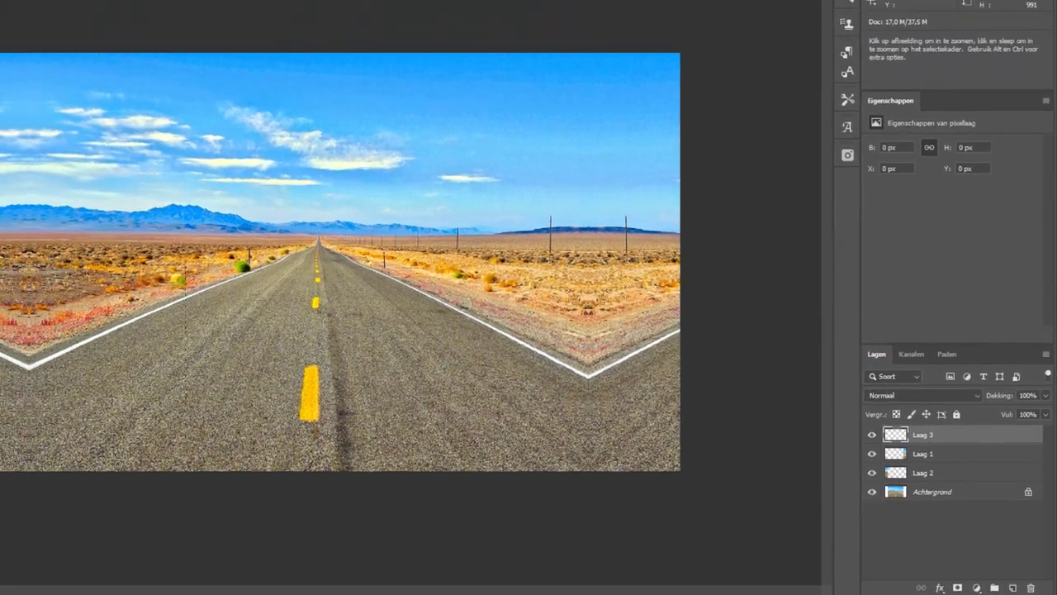
click(441, 364)
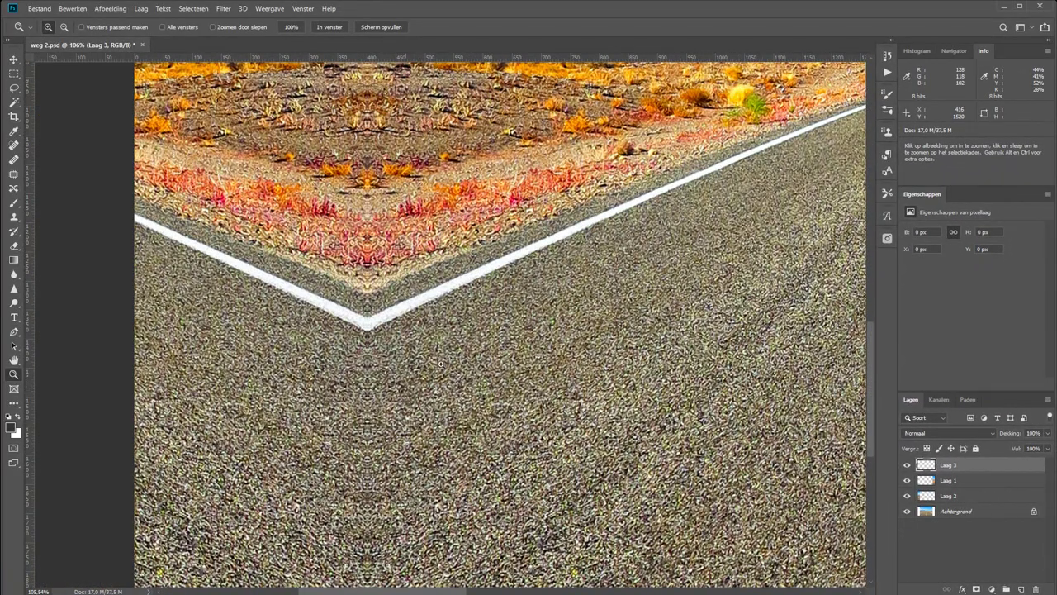
drag(543, 347, 479, 424)
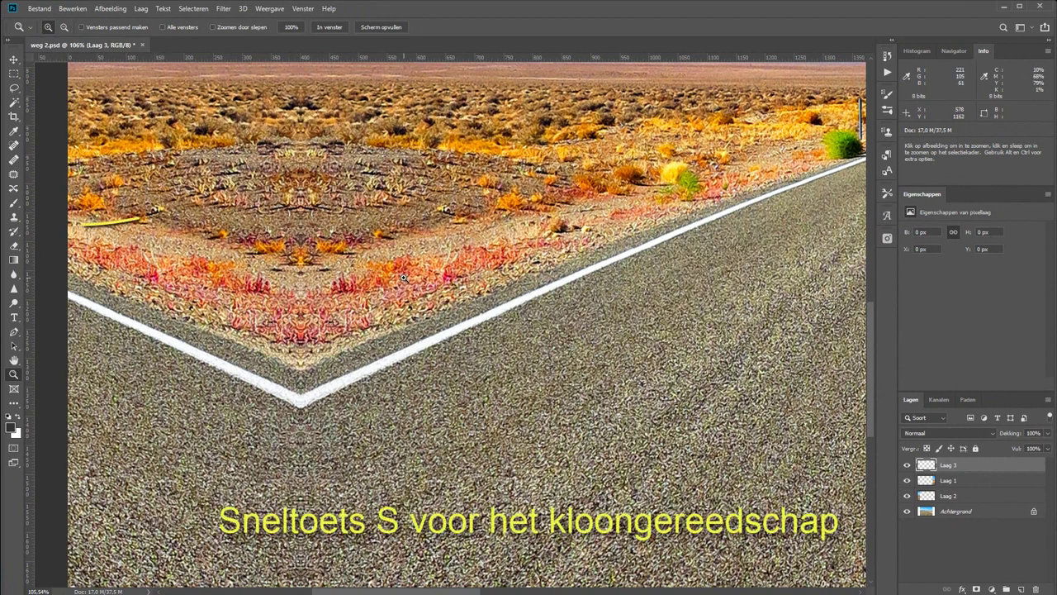
key(s)
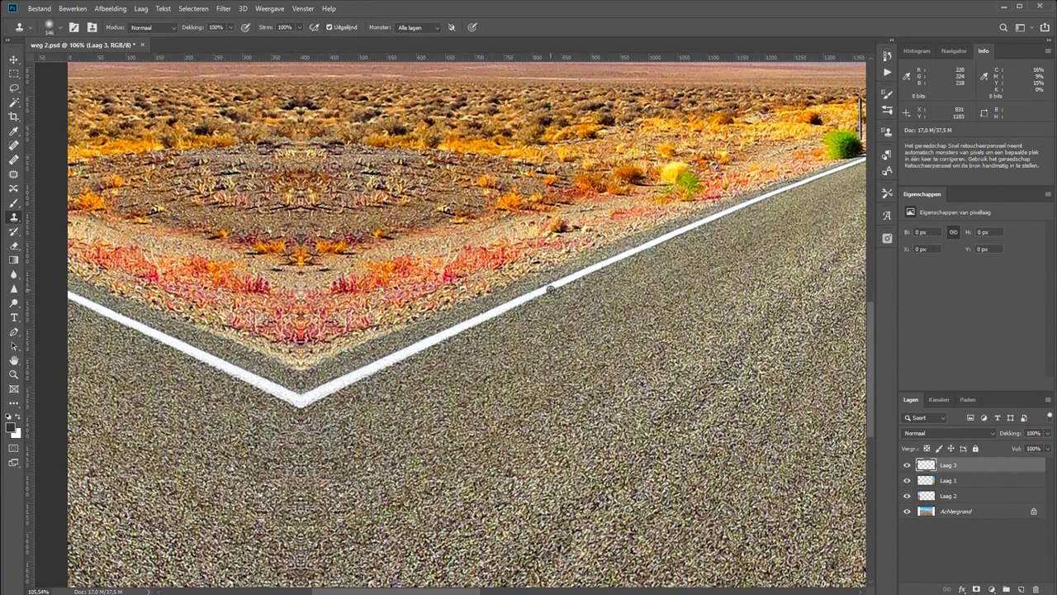
Clone out the left V corner and touch up the white road line with a size-25 brush.
mouse_move(289, 396)
mouse_down()
mouse_move(156, 451)
mouse_move(137, 471)
mouse_move(140, 380)
mouse_move(174, 330)
mouse_move(145, 347)
mouse_up()
drag(388, 367, 446, 338)
drag(347, 376, 285, 405)
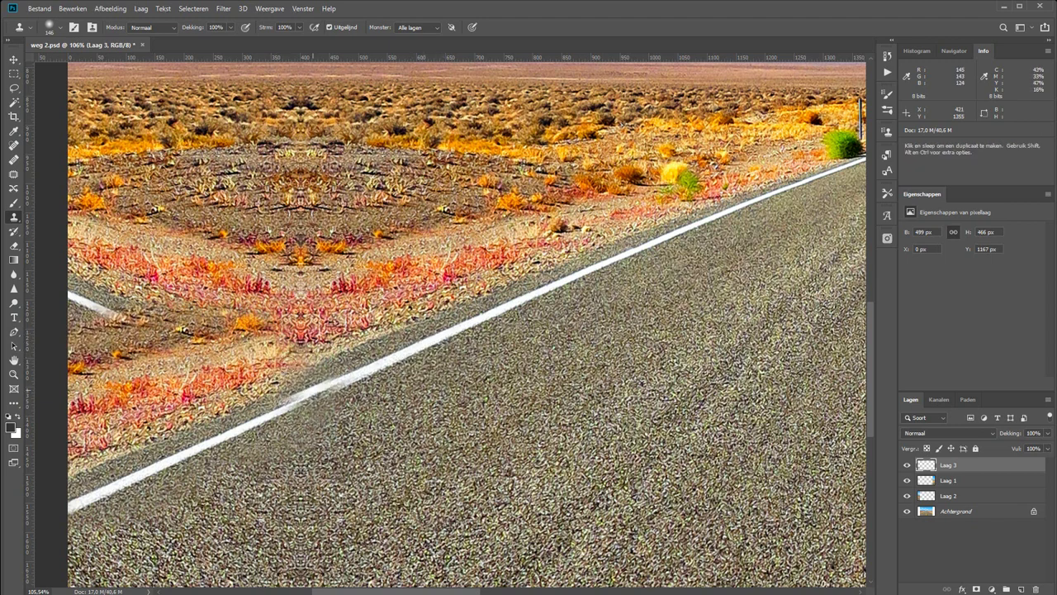
key(bracketleft)
key(bracketleft)
key(bracketleft)
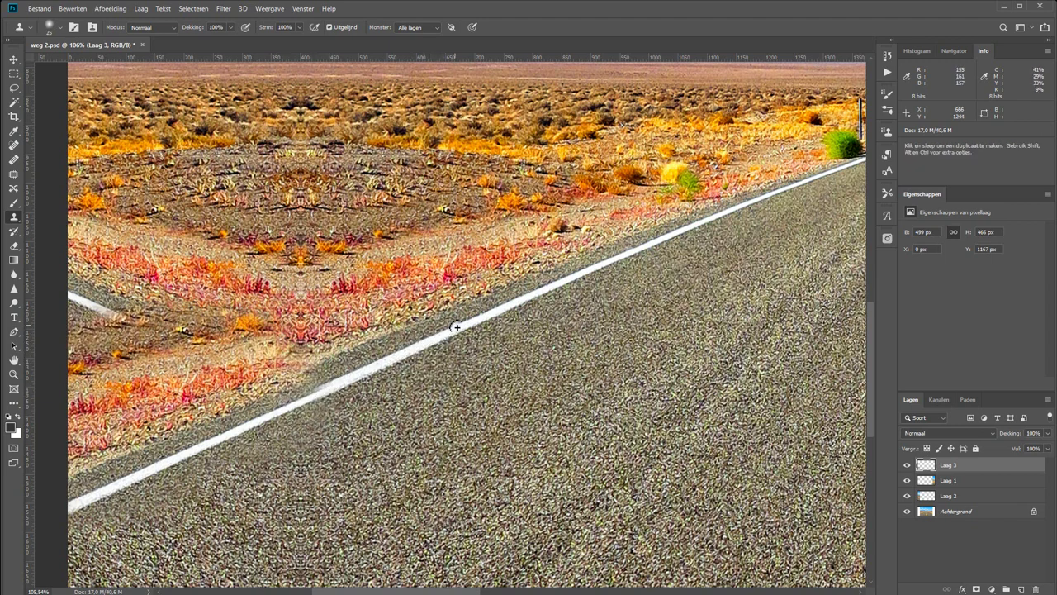
drag(329, 385, 75, 503)
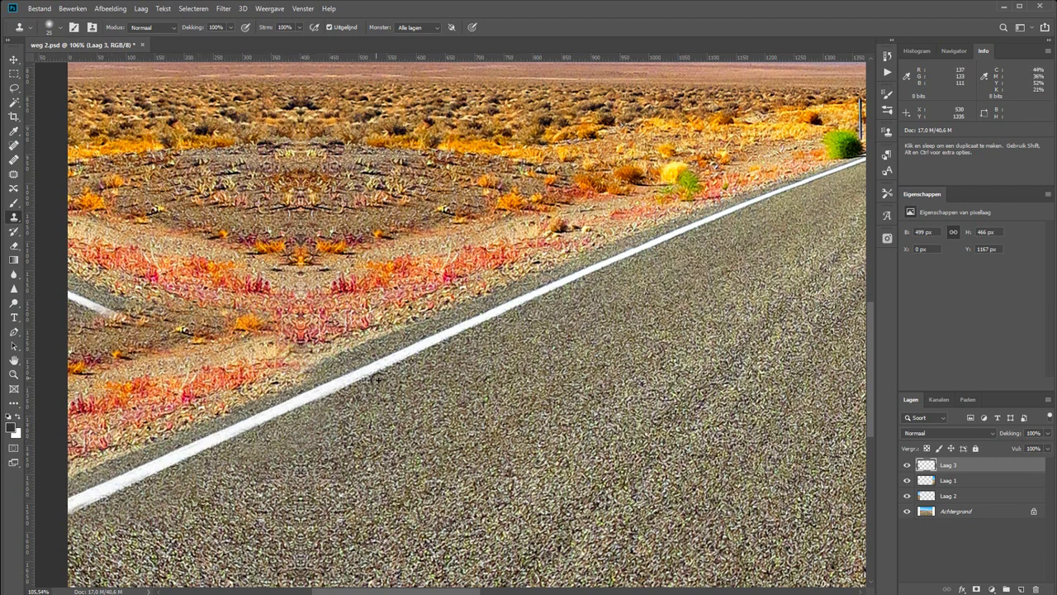
key(ctrl+1)
Clone sandy, bushy ground over the red-flower band and the dark mirrored patch.
key(bracketright)
key(bracketright)
key(bracketright)
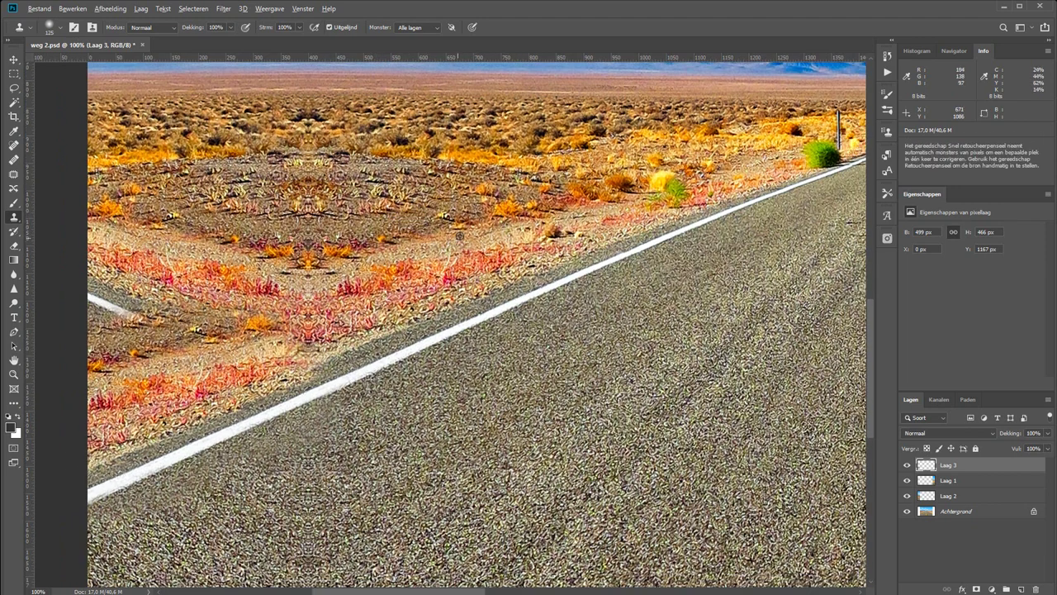
alt+click(399, 235)
mouse_move(323, 265)
mouse_down()
mouse_move(248, 281)
mouse_move(134, 347)
mouse_move(124, 239)
mouse_move(112, 291)
mouse_up()
mouse_move(306, 203)
mouse_down()
mouse_move(165, 206)
mouse_move(59, 163)
mouse_up()
key(ctrl+0)
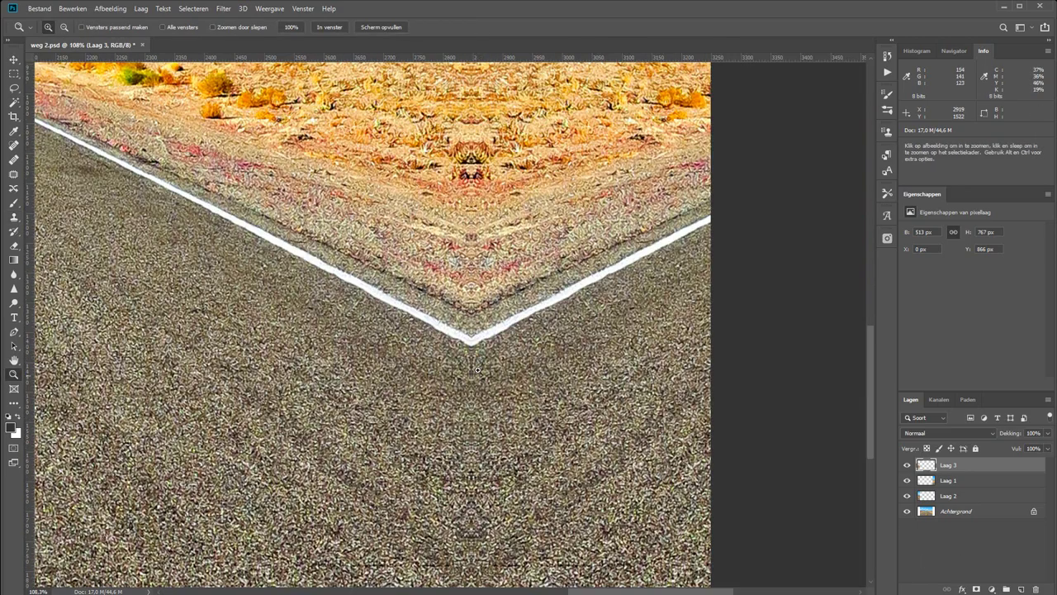
Extend the left white line across the V corner and clone out the short right-hand line.
click(636, 346)
drag(471, 339, 712, 464)
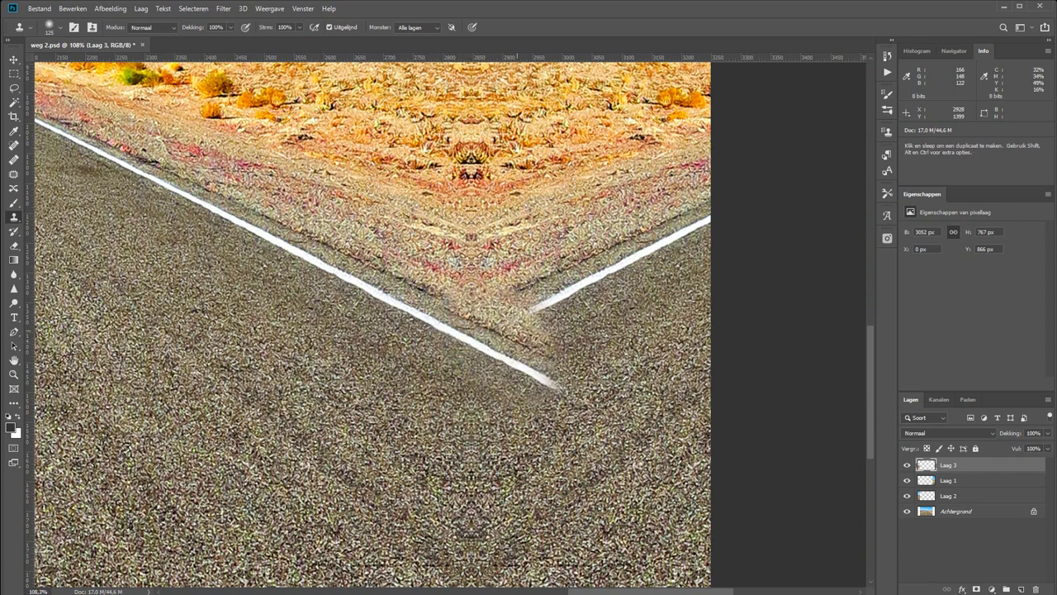
key(bracketleft)
key(bracketleft)
key(bracketleft)
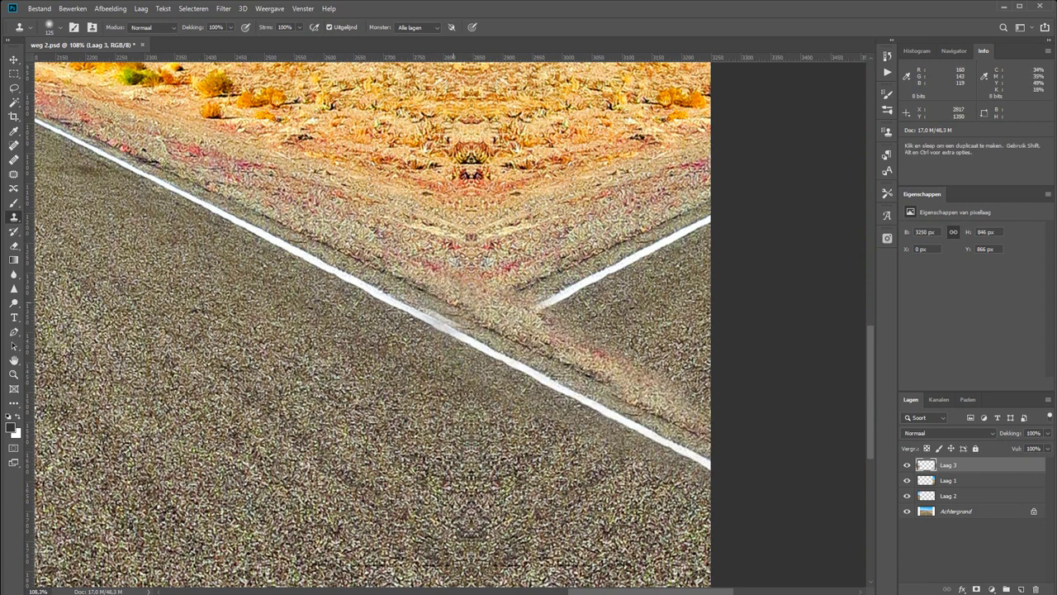
drag(450, 322, 703, 430)
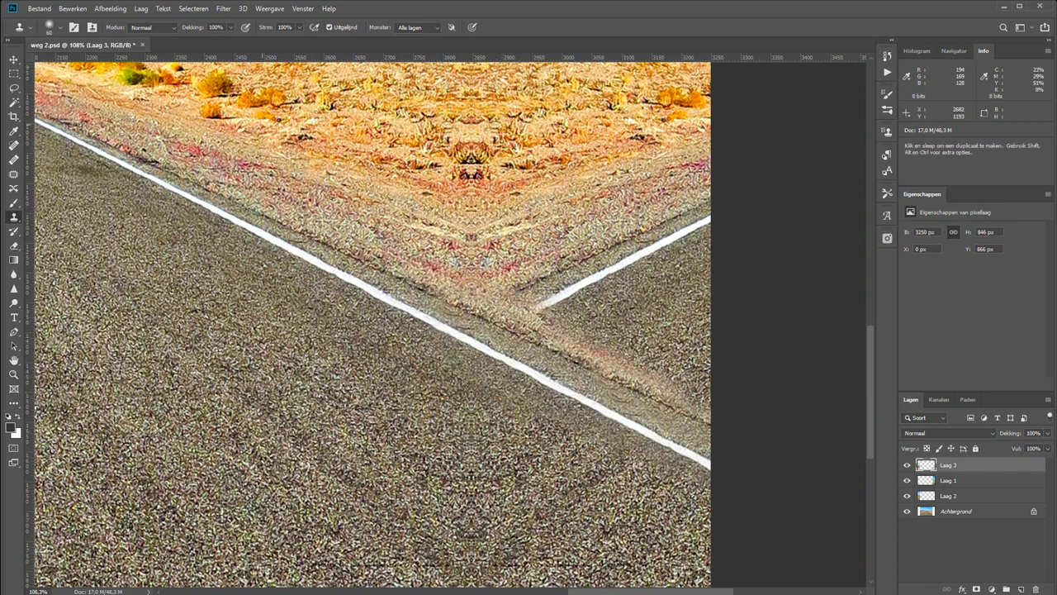
key(bracketright)
key(bracketright)
key(bracketright)
key(bracketright)
alt+click(438, 186)
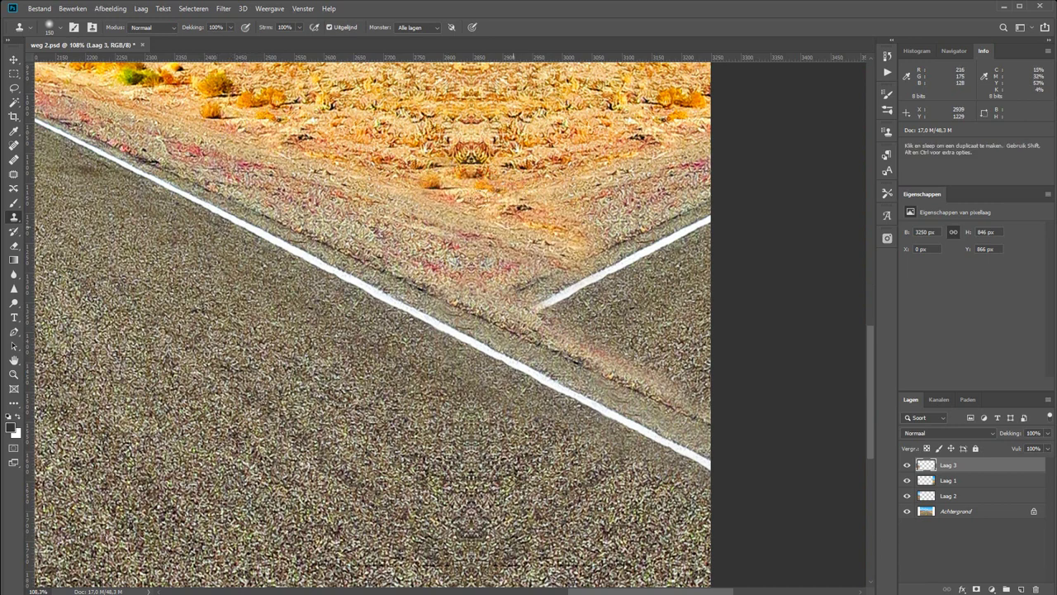
mouse_move(545, 298)
mouse_down()
mouse_move(577, 284)
mouse_move(635, 325)
mouse_up()
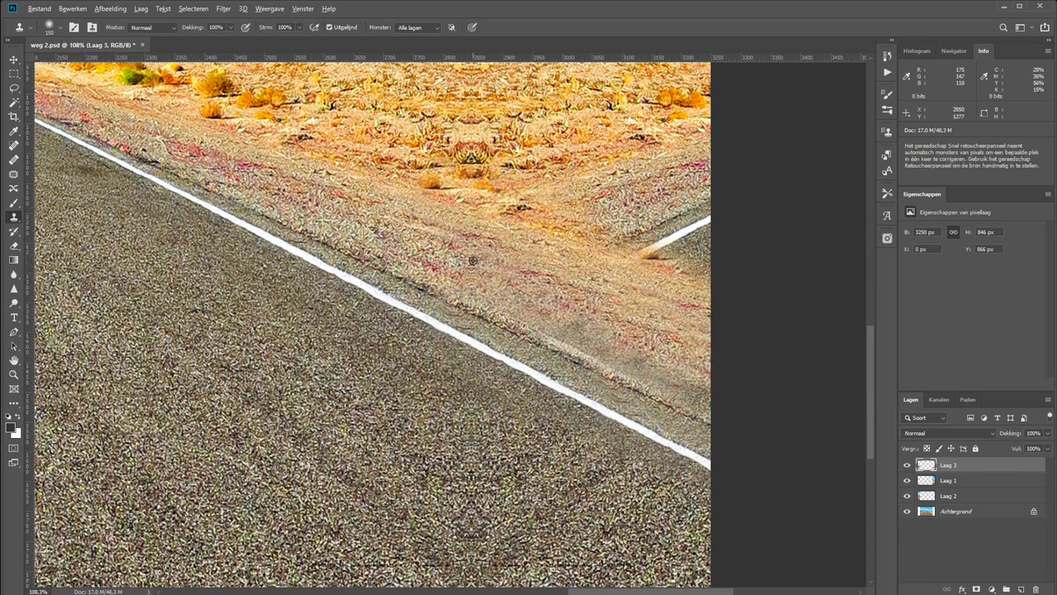
drag(512, 166, 677, 231)
scroll(371, 330, up, 5)
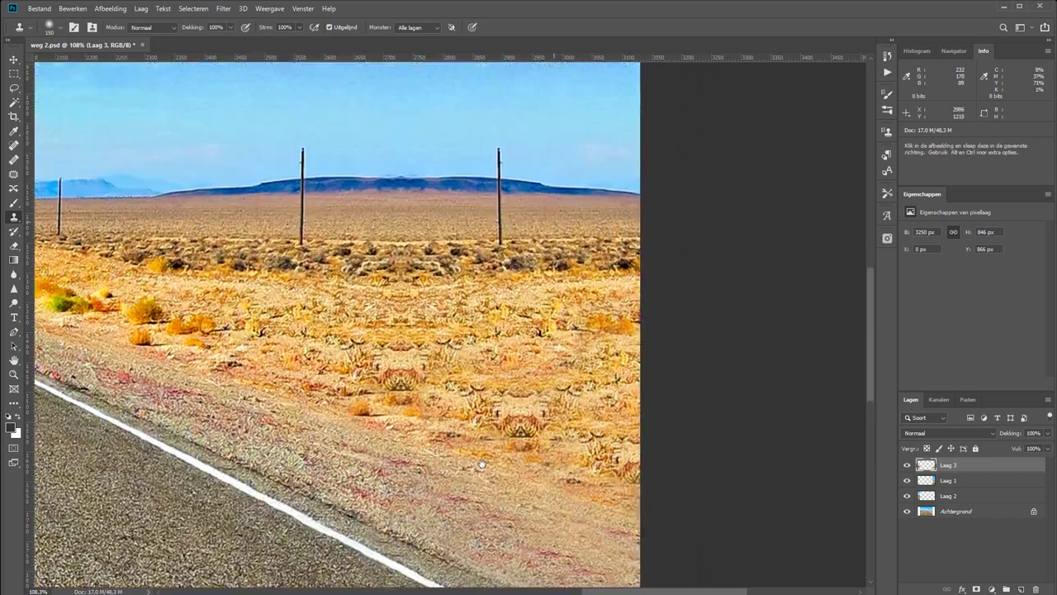
key(ctrl+0)
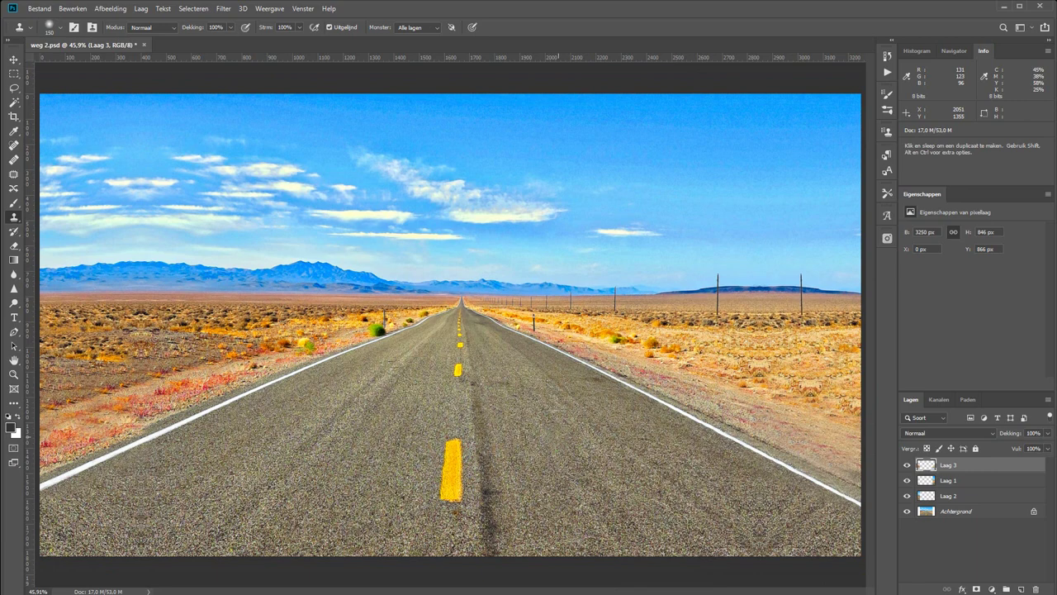
Zoom in on the right horizon and clone ground texture over the duplicate pole's base.
key(z)
drag(679, 211, 737, 260)
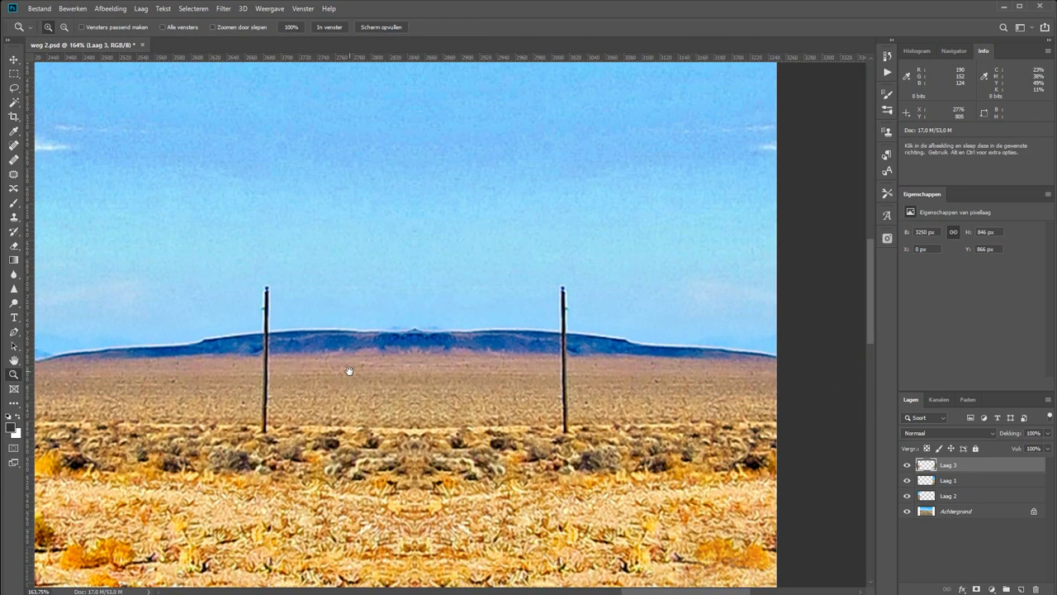
drag(349, 371, 384, 388)
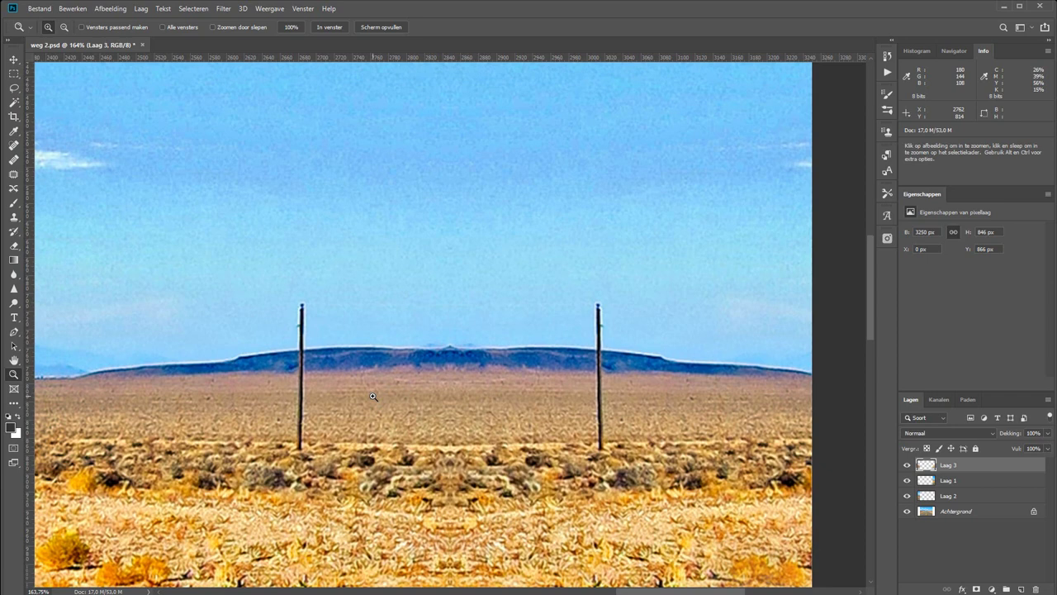
key(s)
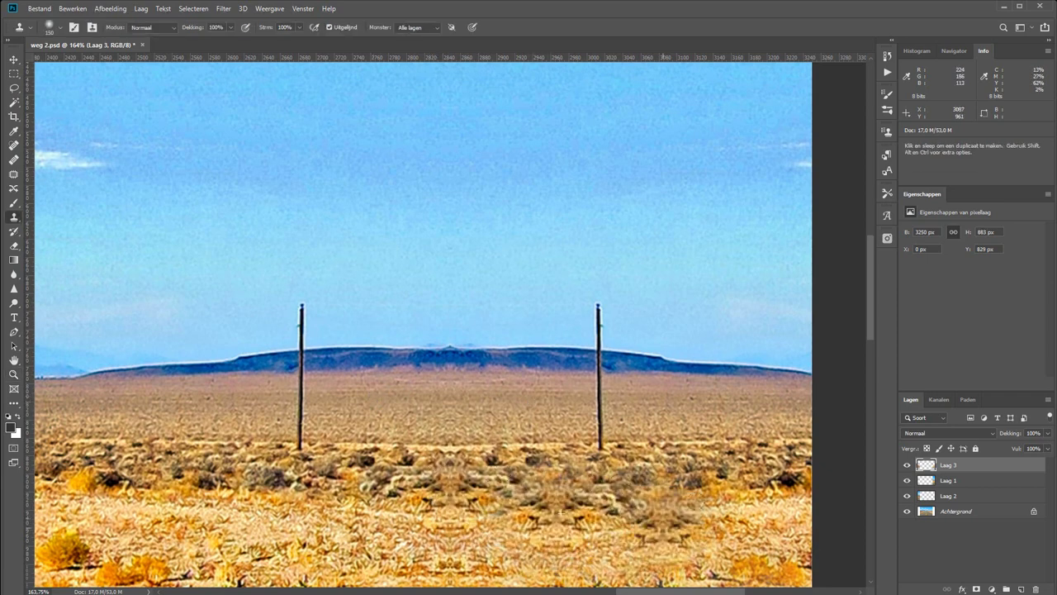
drag(541, 519, 772, 545)
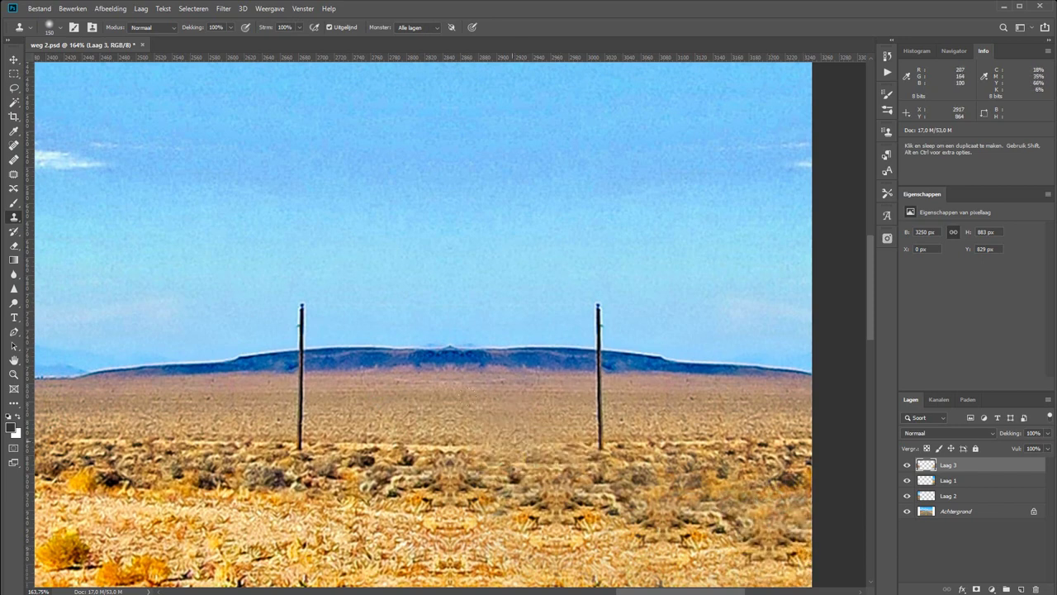
click(600, 380)
Undo the dark smear and clone ground and sky over the right pole with a smaller brush.
key(bracketleft)
key(bracketleft)
key(bracketleft)
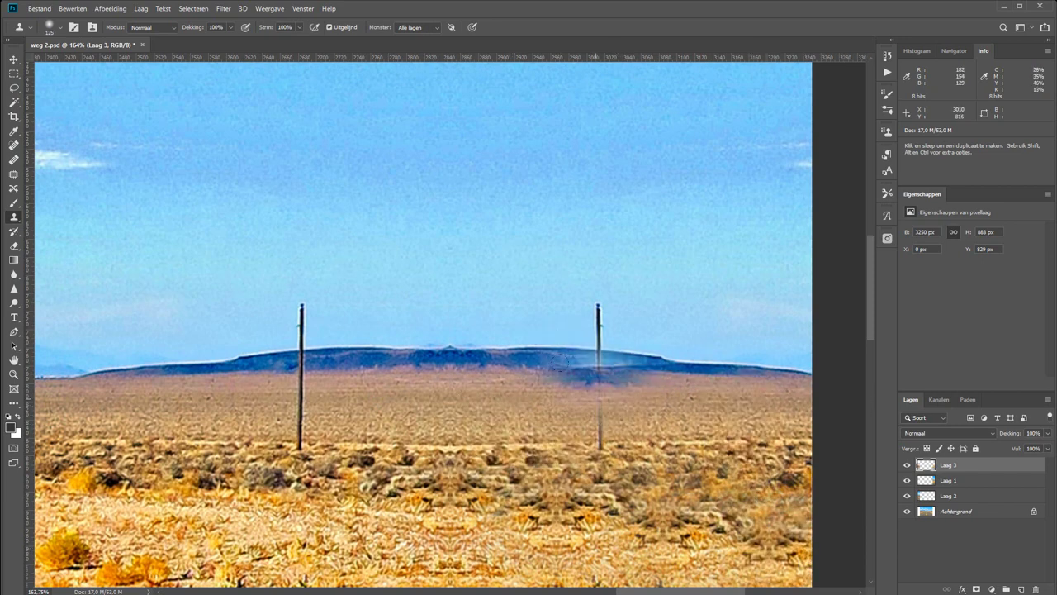
key(ctrl+z)
key(bracketleft)
key(bracketleft)
key(bracketleft)
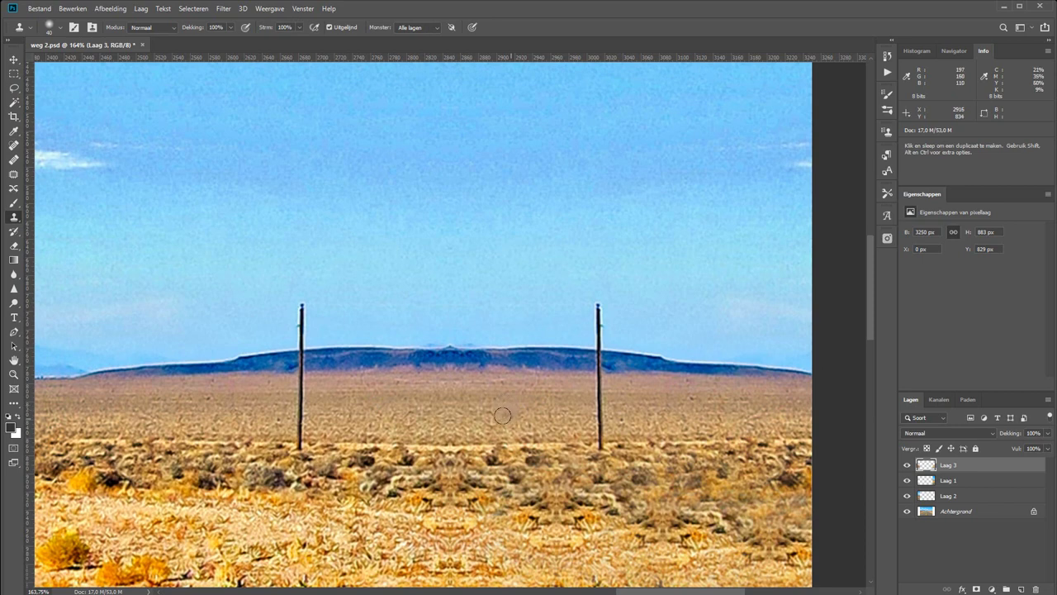
drag(598, 384, 599, 442)
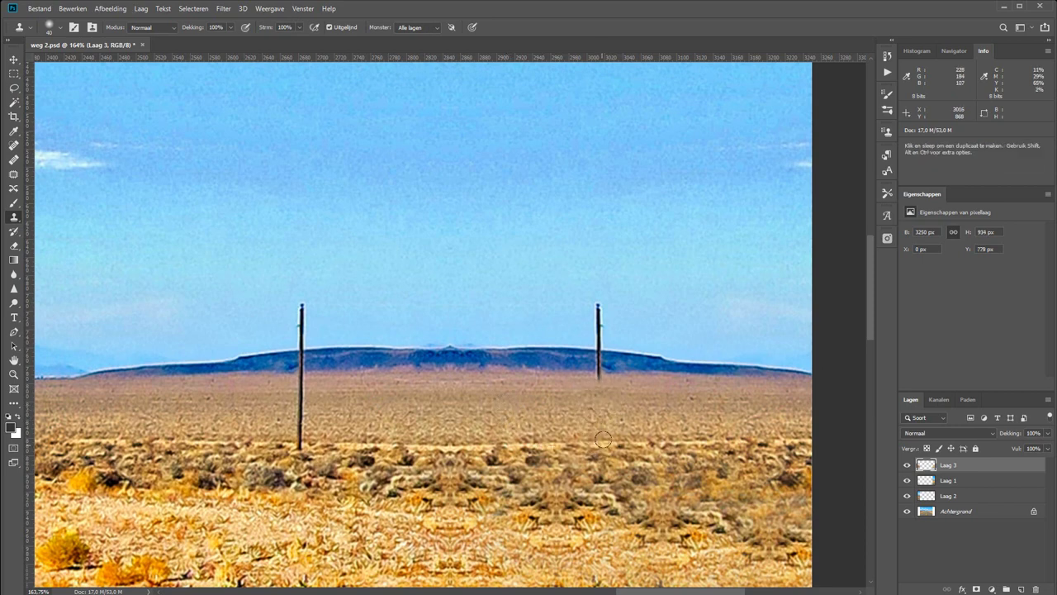
drag(598, 363, 594, 320)
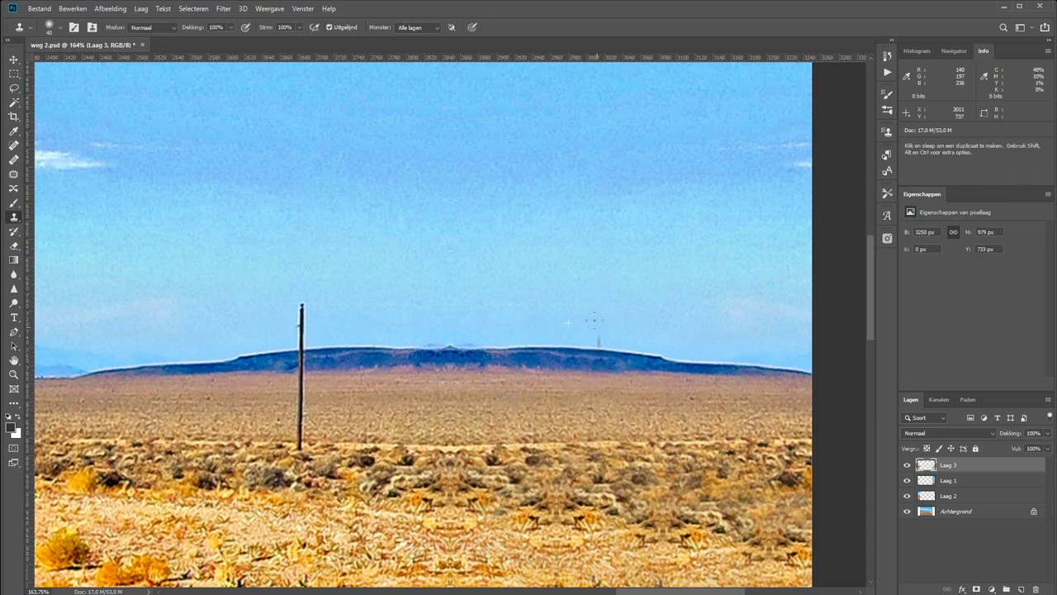
key(ctrl+1)
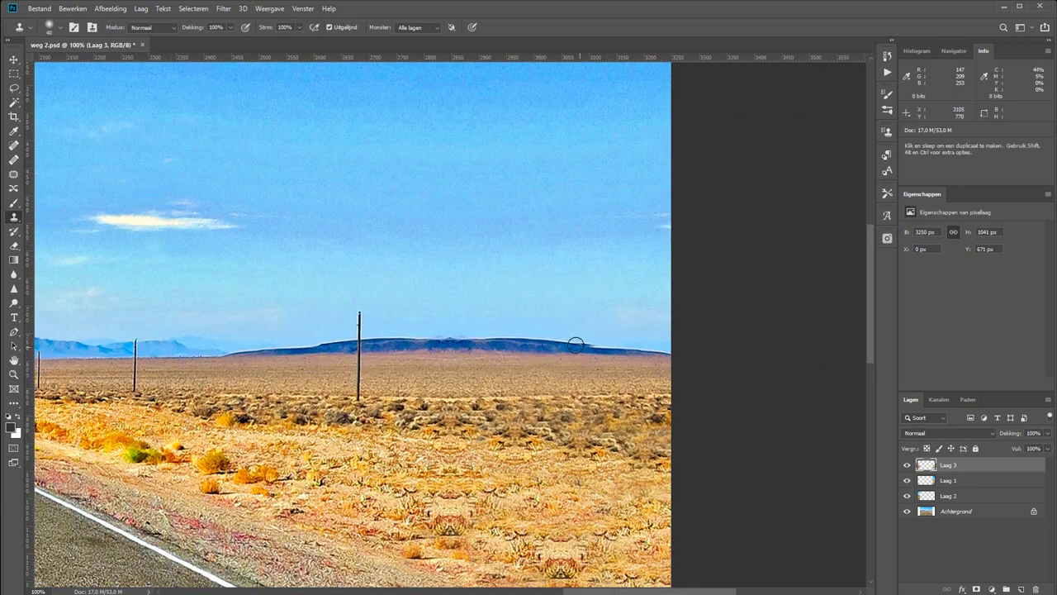
Clone away the small peak on the blue ridge.
key(z)
drag(385, 307, 622, 307)
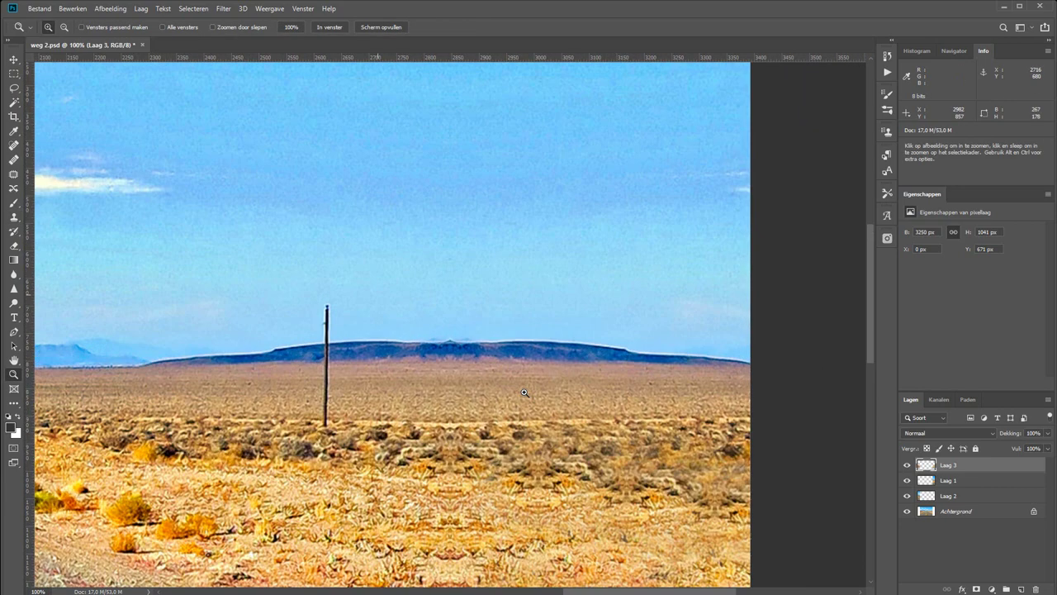
key(s)
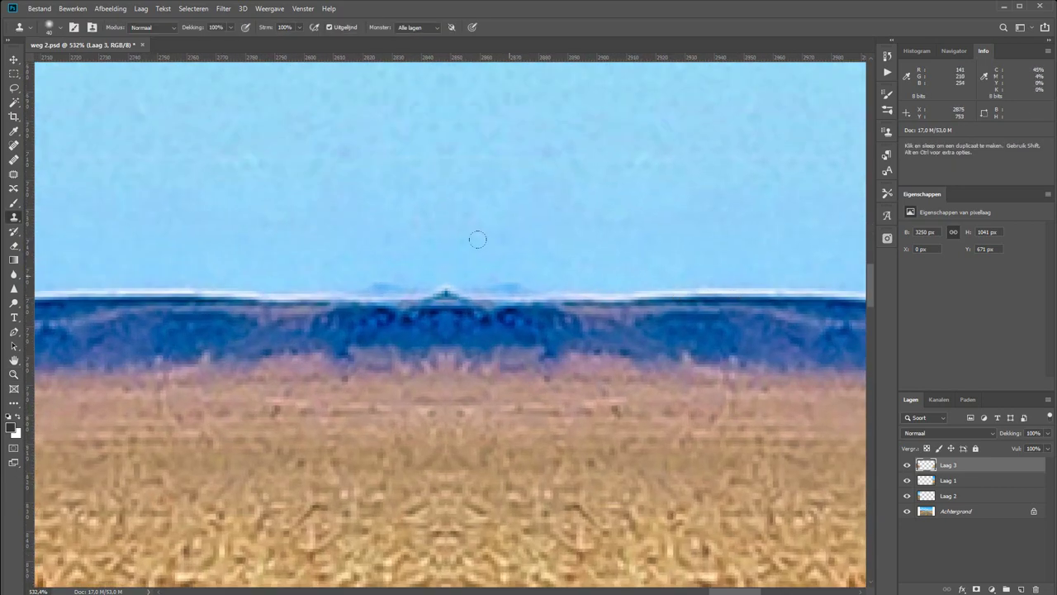
mouse_move(477, 238)
mouse_down()
mouse_move(466, 265)
mouse_move(335, 238)
mouse_up()
key(ctrl+0)
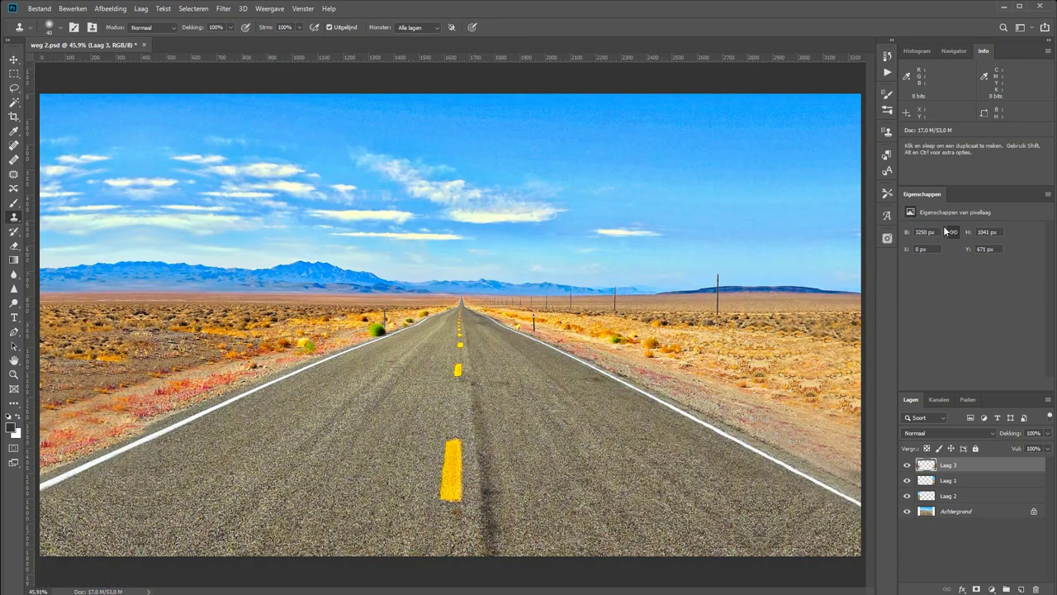
Smooth the notch in the right part of the ridge with the Clone Stamp.
key(z)
drag(793, 240, 859, 306)
key(s)
drag(537, 303, 816, 337)
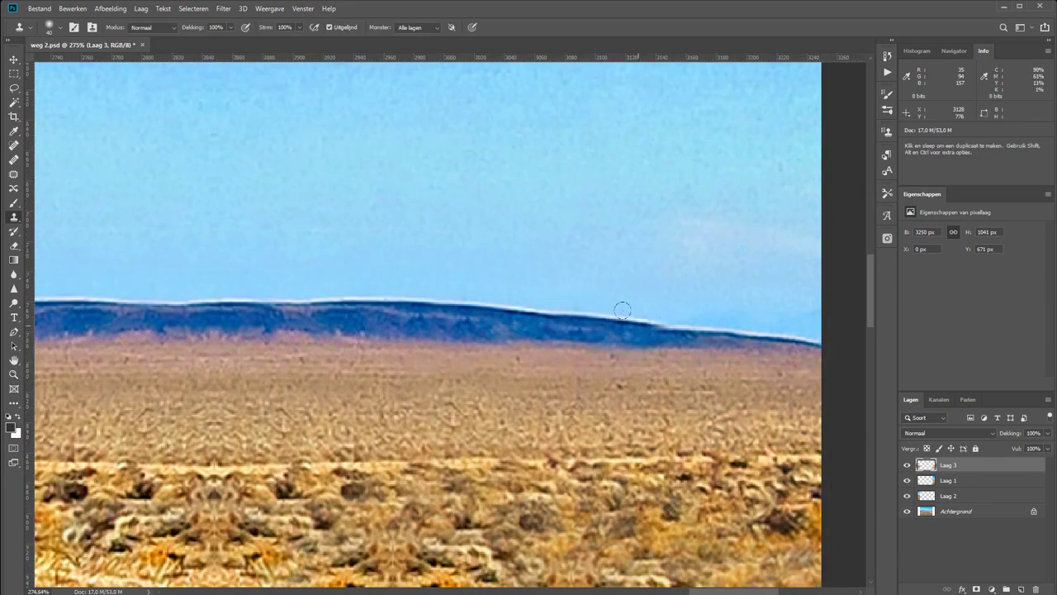
drag(499, 309, 818, 339)
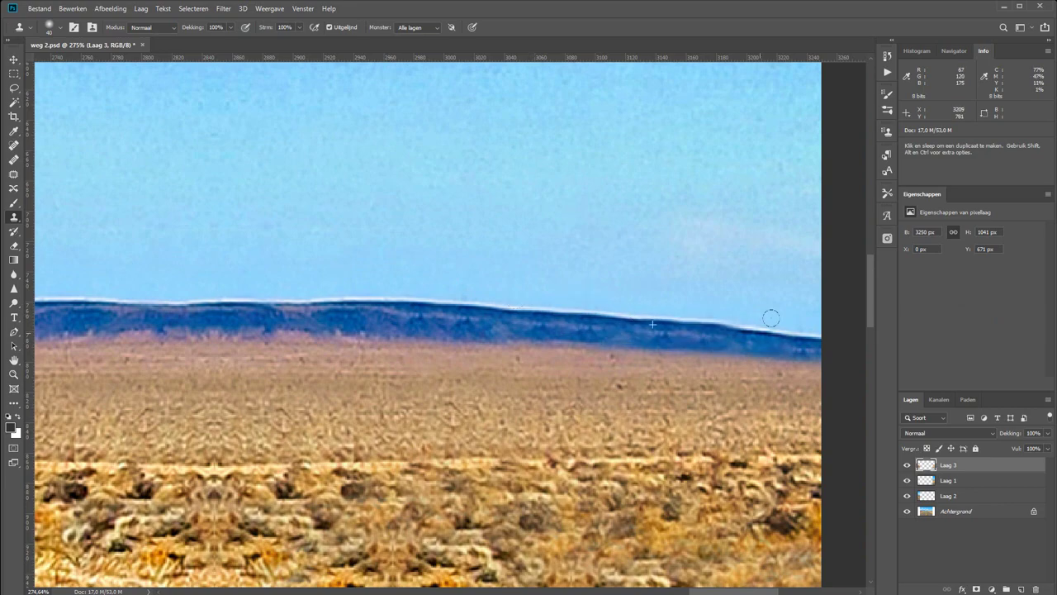
key(z)
key(ctrl+0)
Make Laag 1 the active layer and clone ground texture over the ridge seam.
click(972, 481)
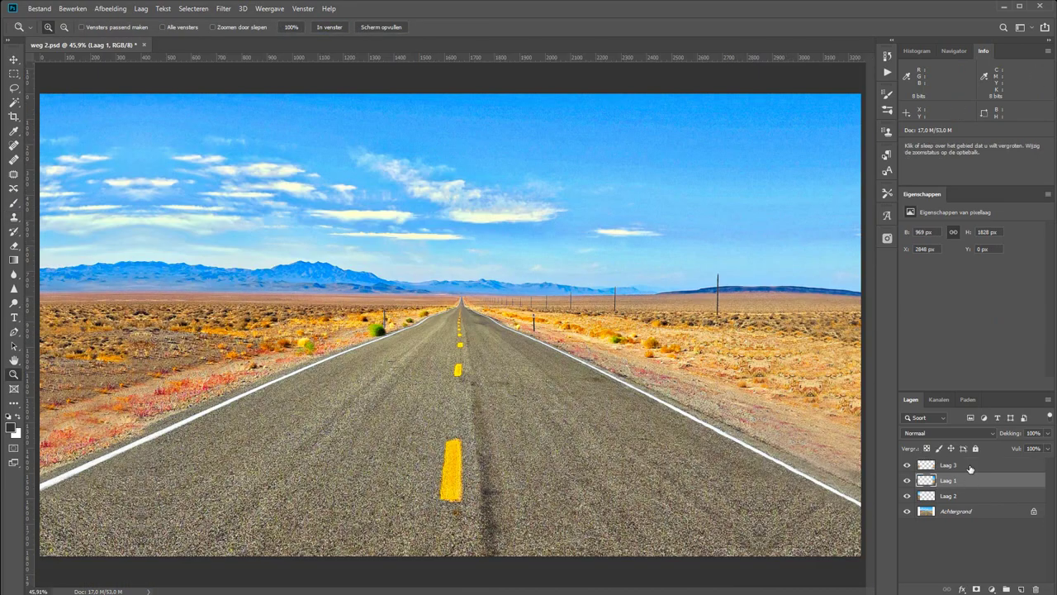
drag(752, 252, 887, 311)
key(s)
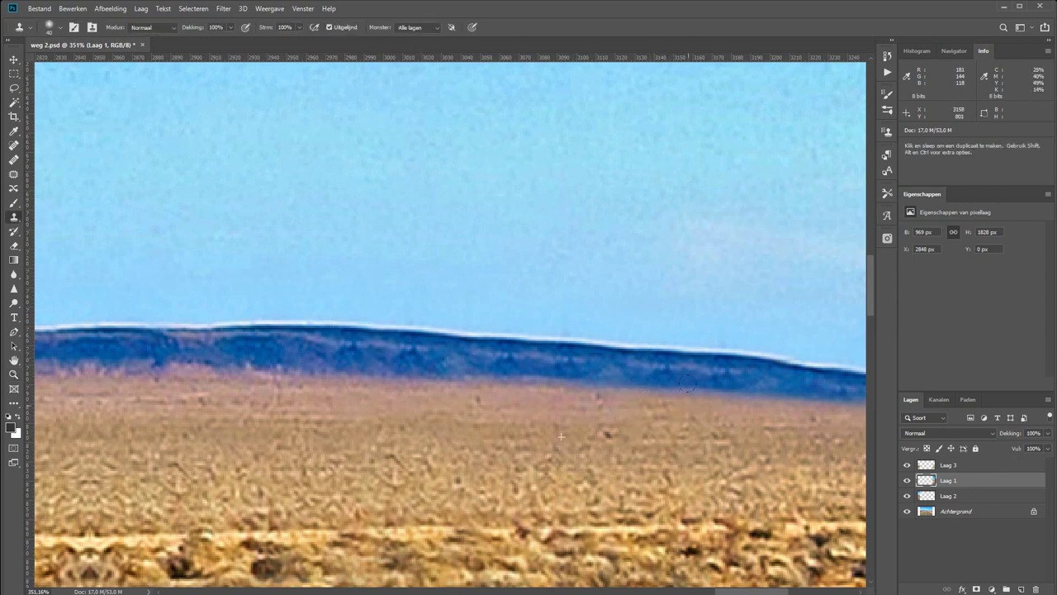
drag(694, 426, 799, 434)
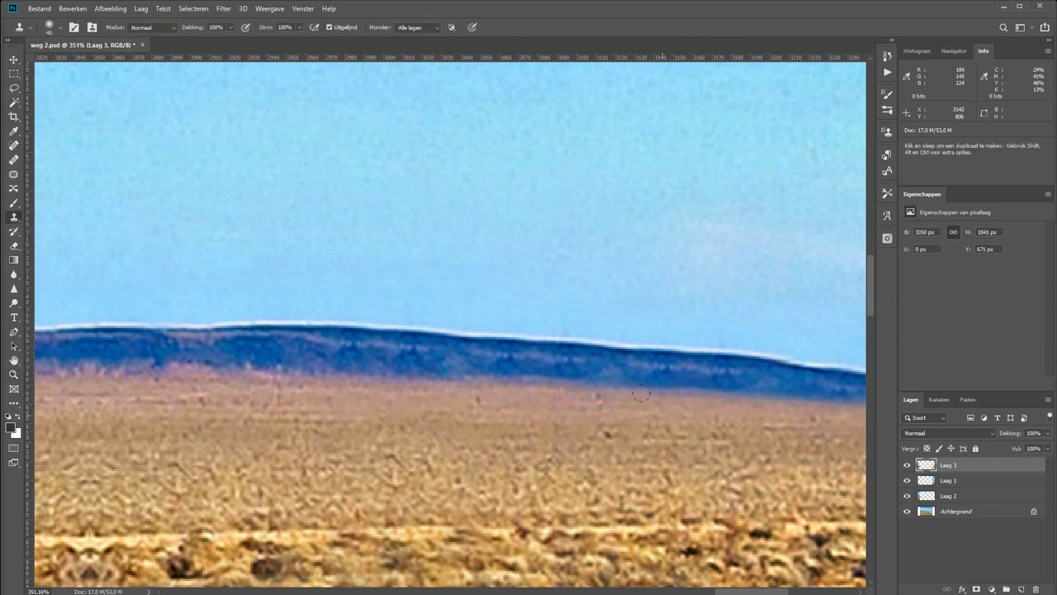
Set the Clone Stamp brush to 35 px with 83% hardness.
right_click(799, 435)
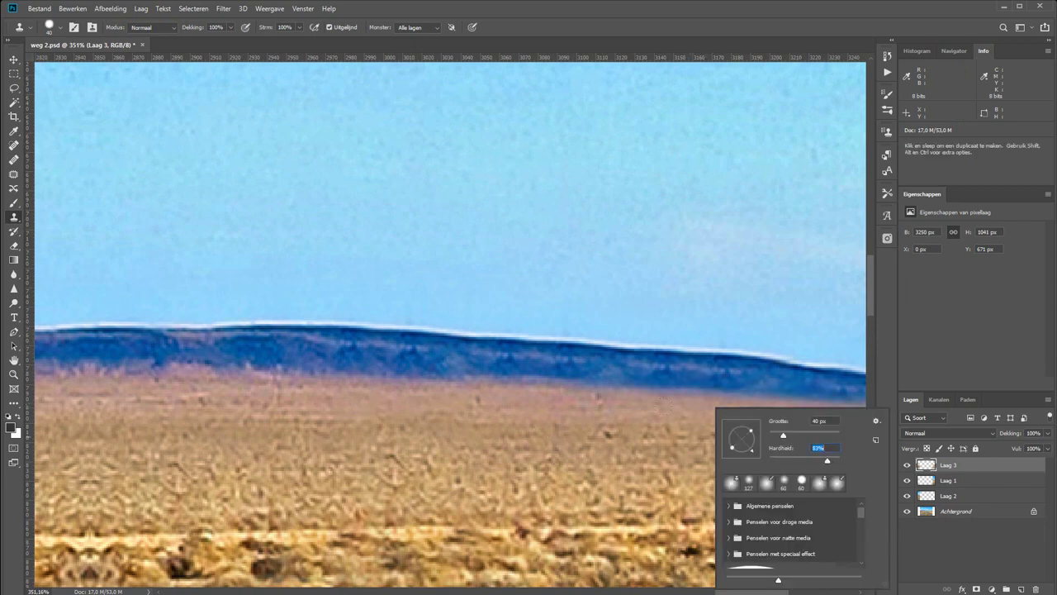
key(Escape)
right_click(347, 355)
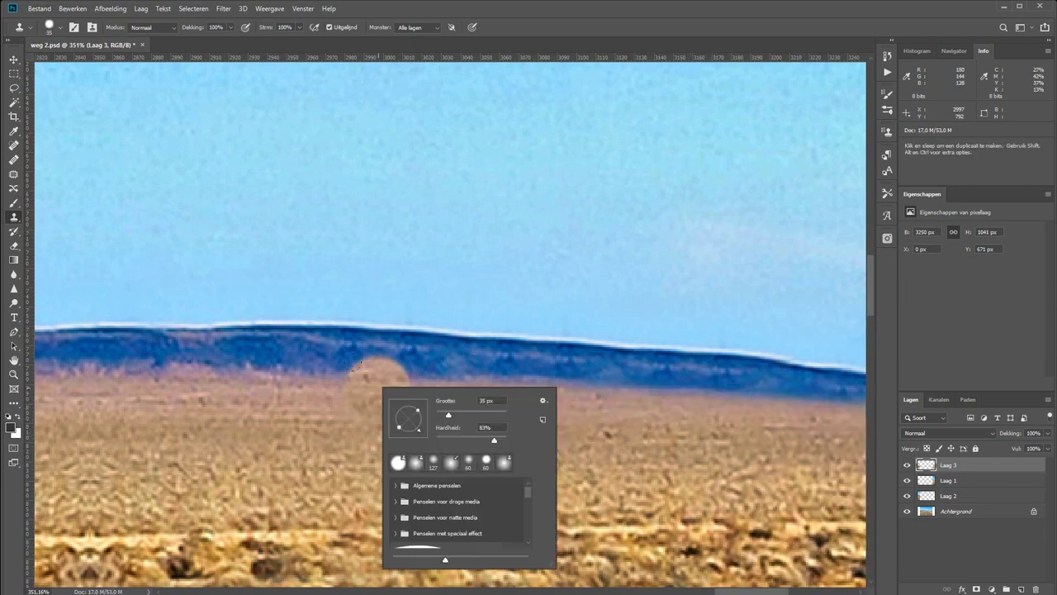
key(Escape)
scroll(300, 405, down, 2)
scroll(300, 405, down, 2)
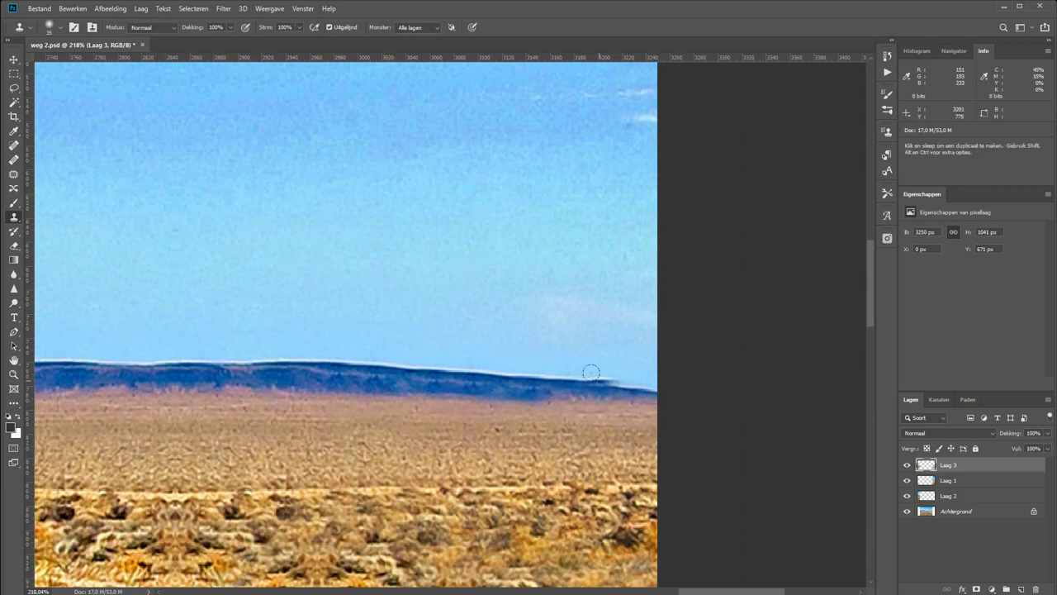
scroll(204, 369, down, 3)
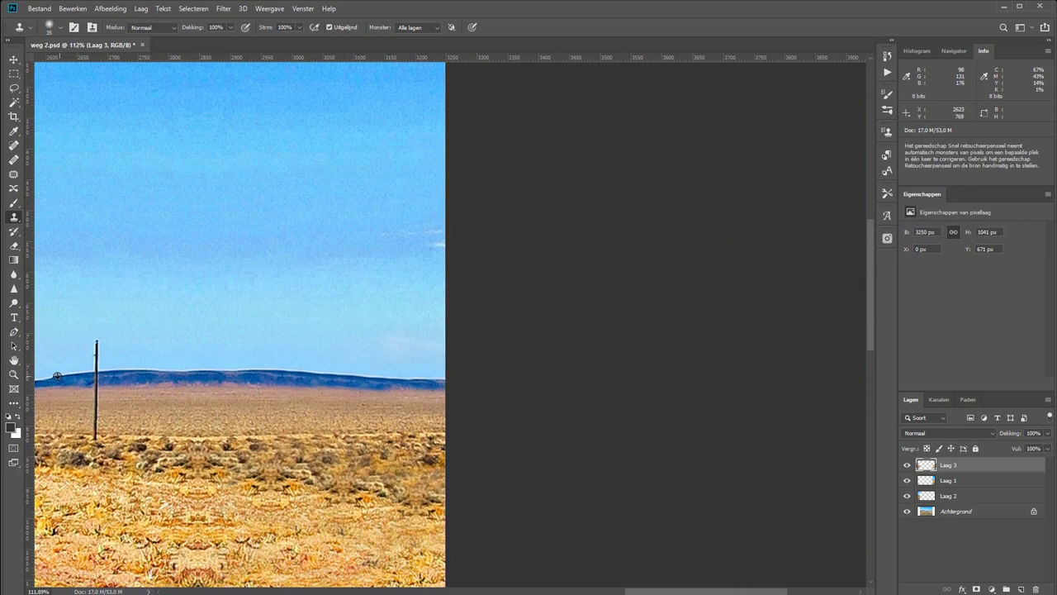
key(ctrl+0)
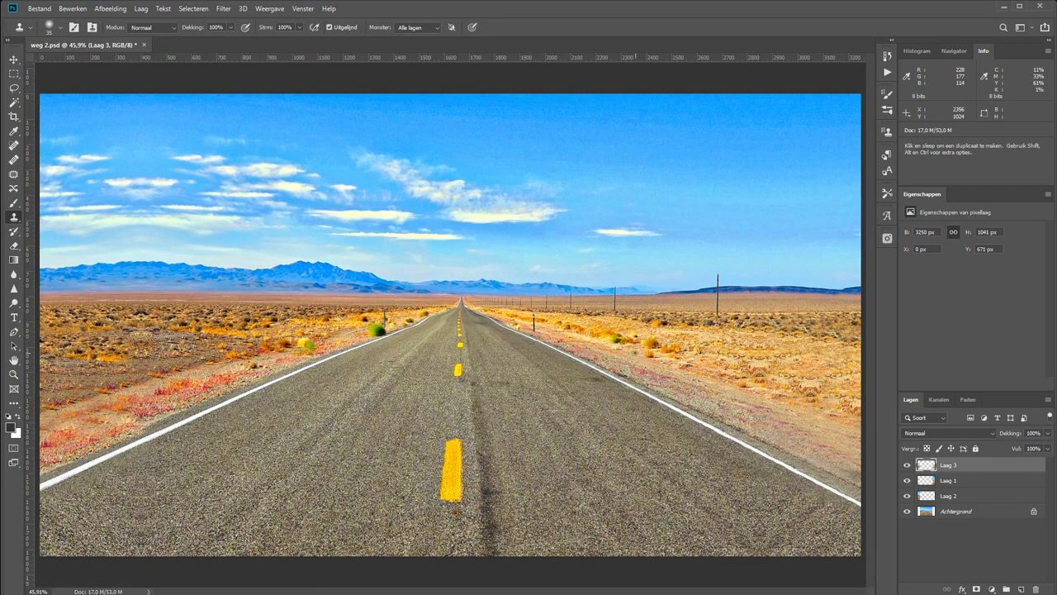
Zoom onto the left mountain range and toggle Laag 2's visibility to check its content.
key(z)
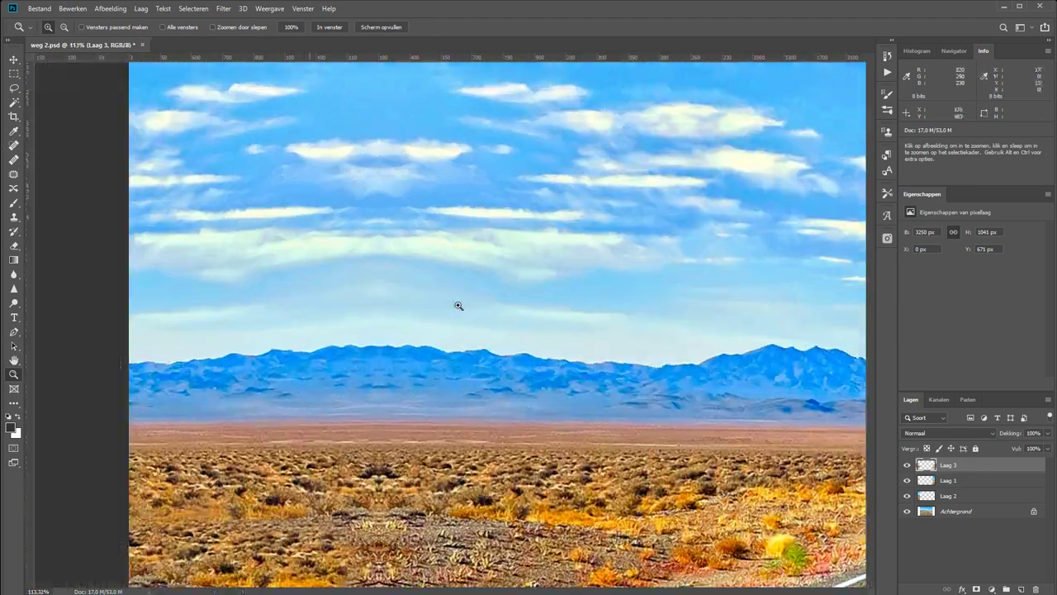
drag(49, 149, 330, 356)
drag(551, 447, 141, 272)
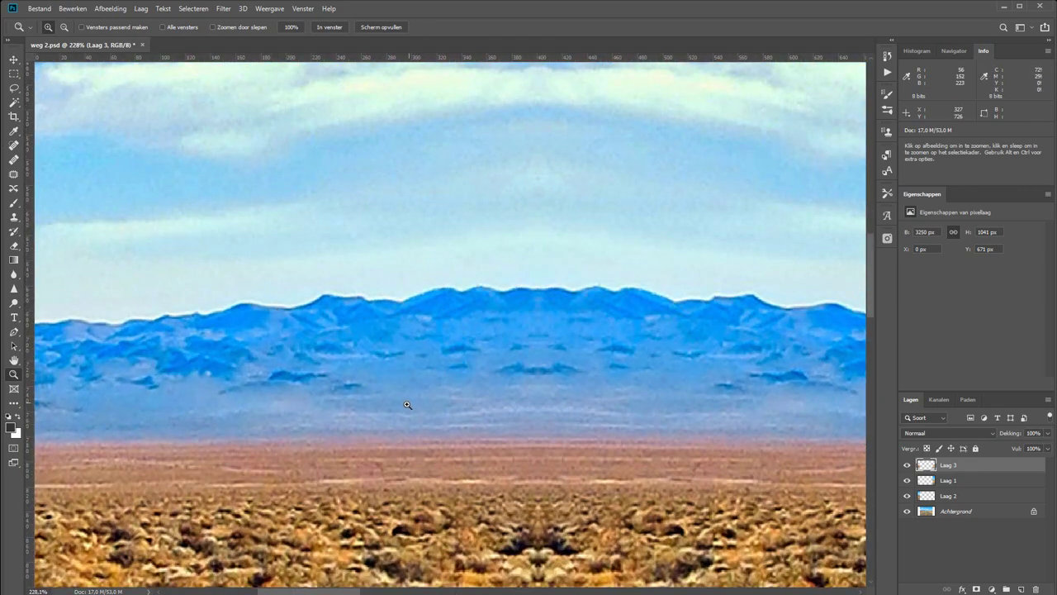
click(907, 496)
click(908, 496)
Clone new peaks onto the left mountain ridge from sampled sources on Laag 3.
key(s)
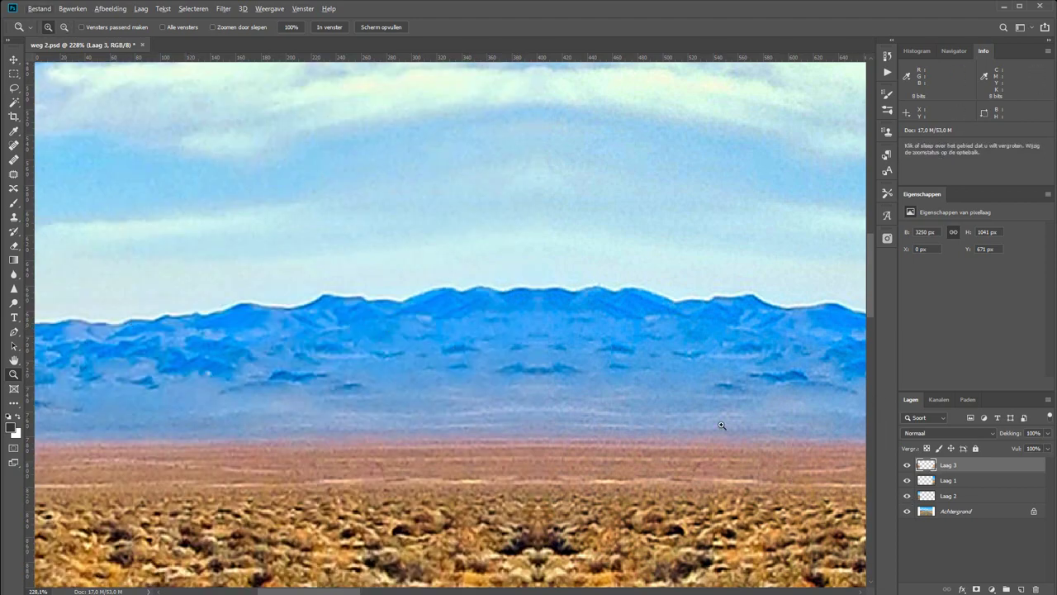
key(alt+s)
key(Escape)
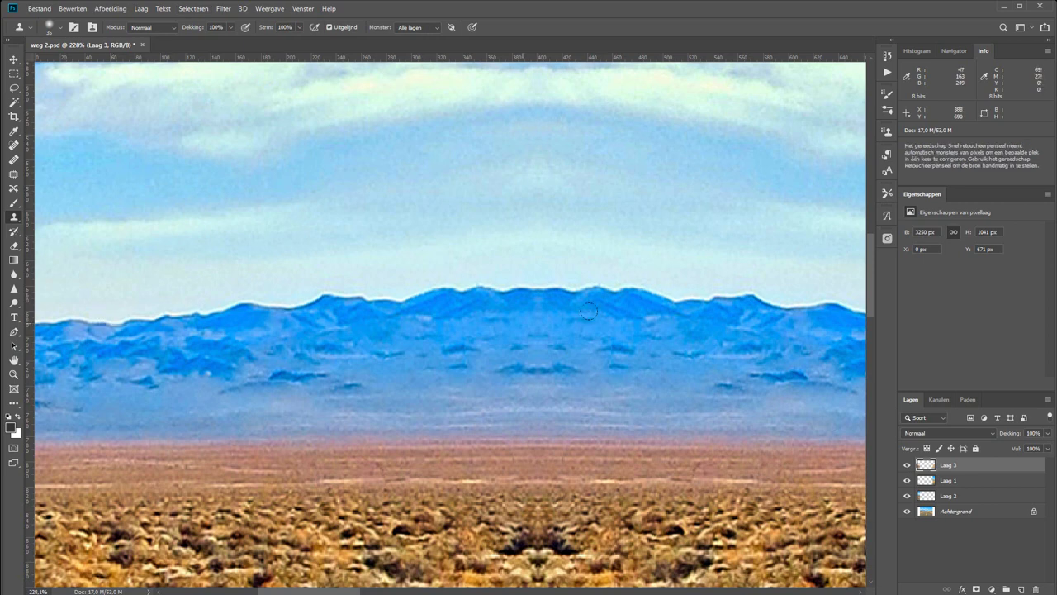
drag(491, 278, 588, 279)
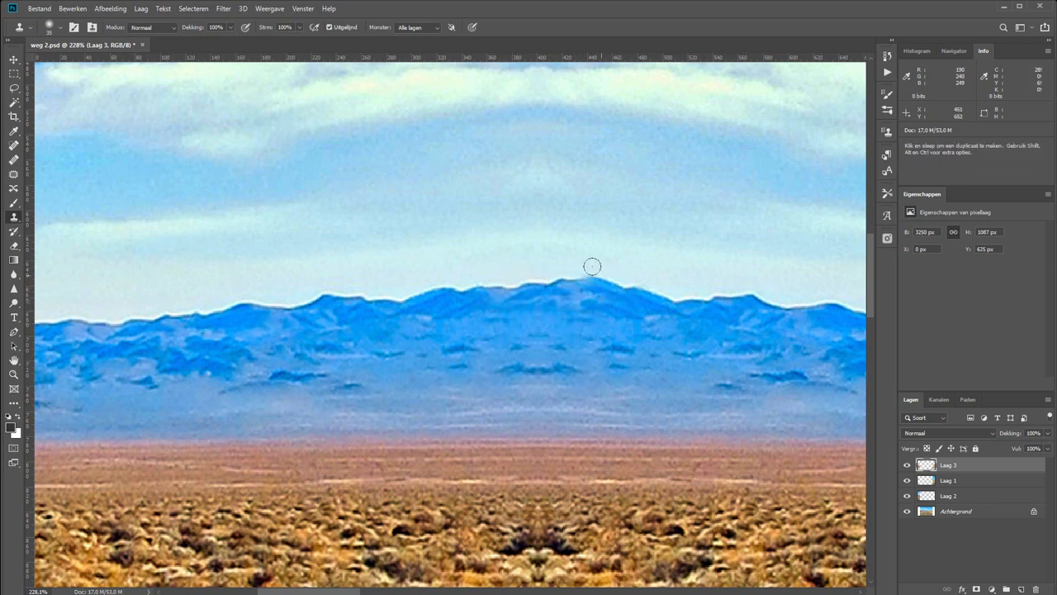
alt+click(776, 307)
mouse_move(250, 300)
mouse_down()
mouse_move(132, 308)
mouse_move(137, 295)
mouse_move(83, 316)
mouse_up()
click(431, 306)
key(ctrl+z)
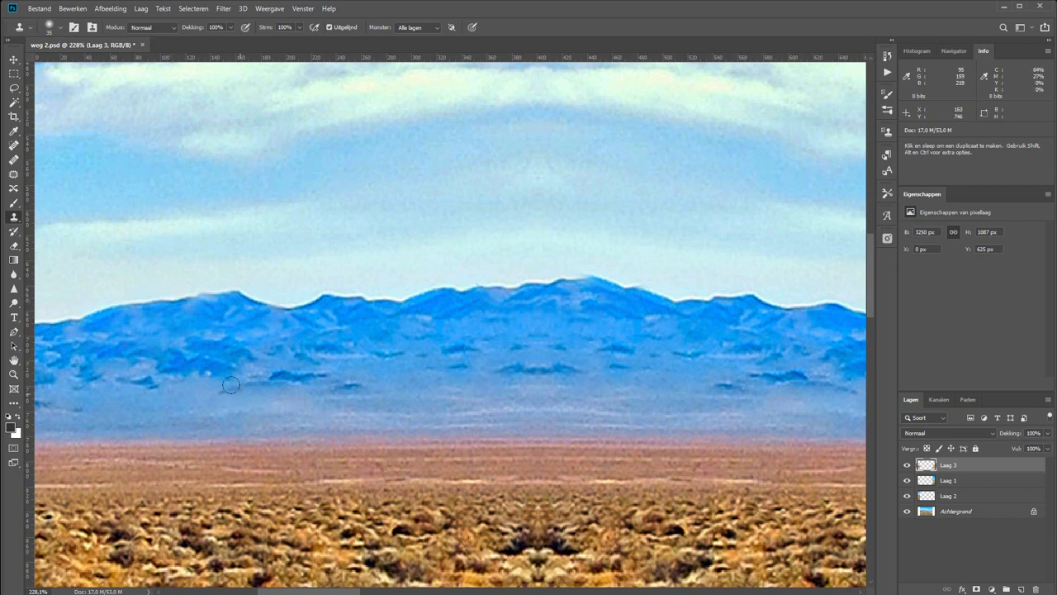
key(ctrl+0)
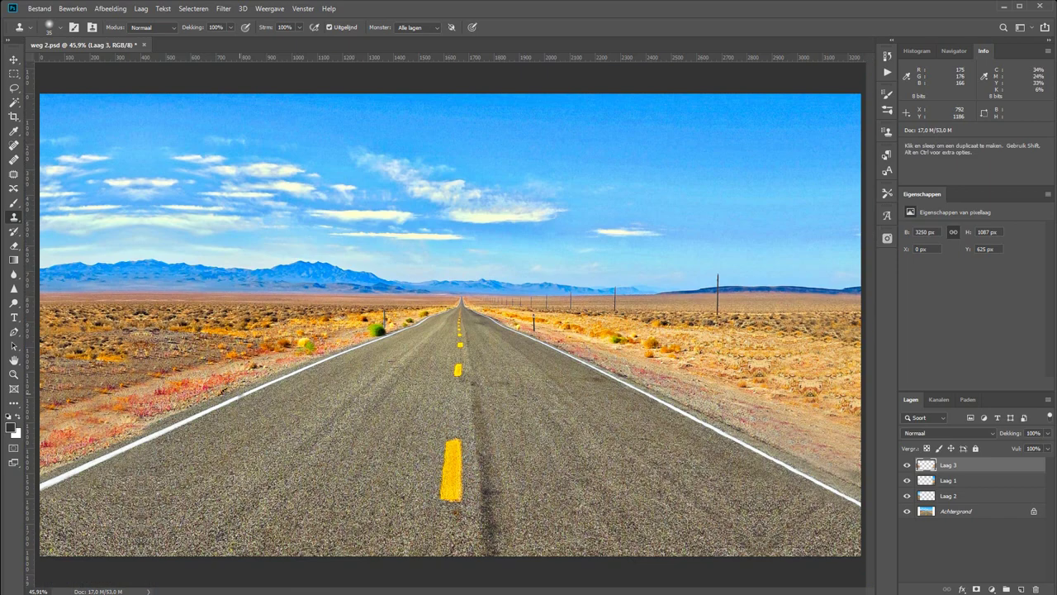
Set a 177 px, 0% hardness Clone Stamp brush and paint sky across the left clouds.
key(z)
drag(45, 91, 350, 331)
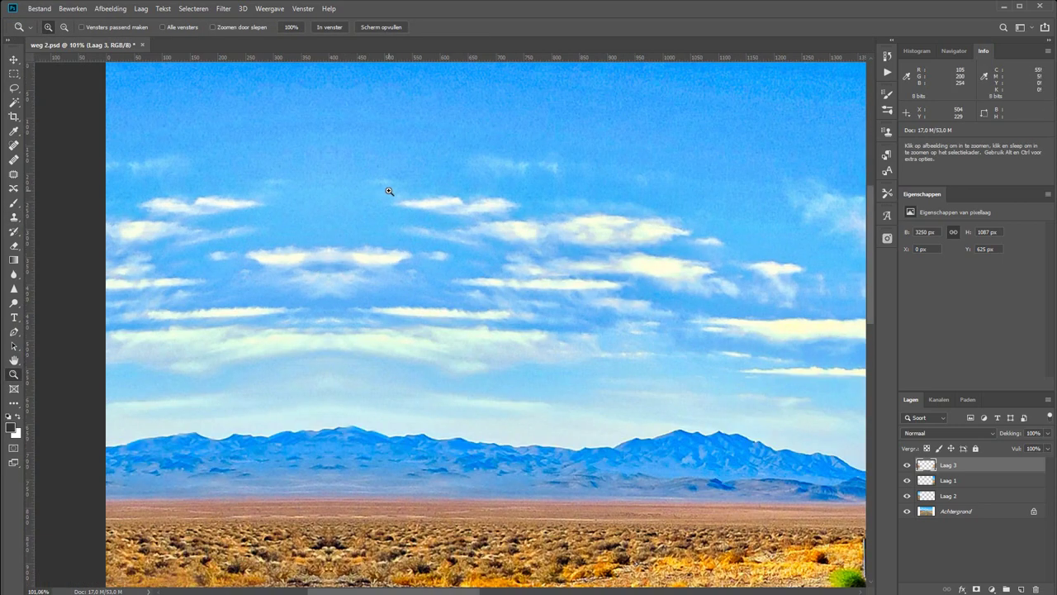
key(s)
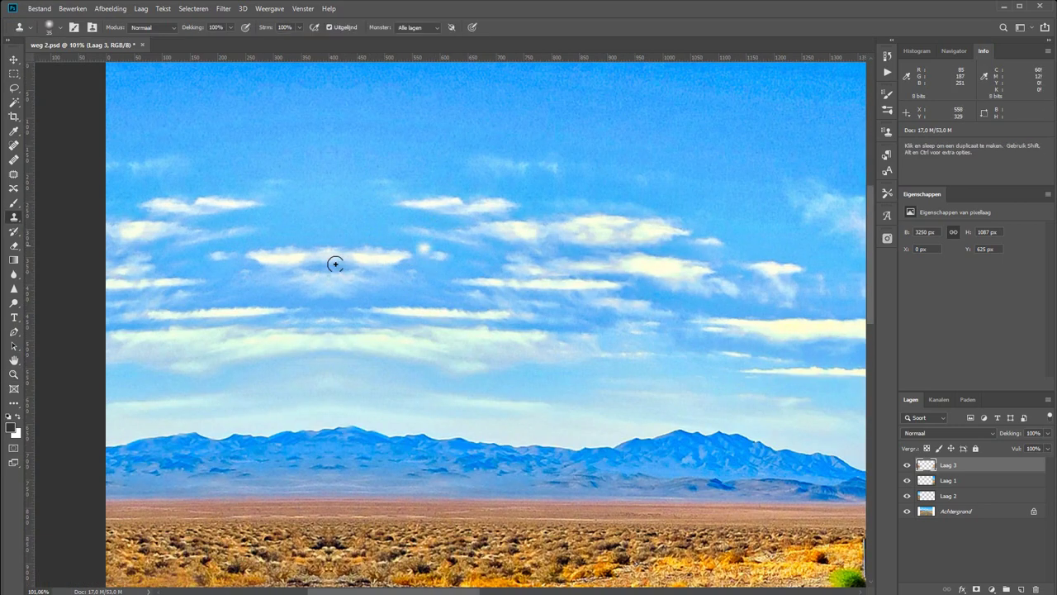
right_click(356, 242)
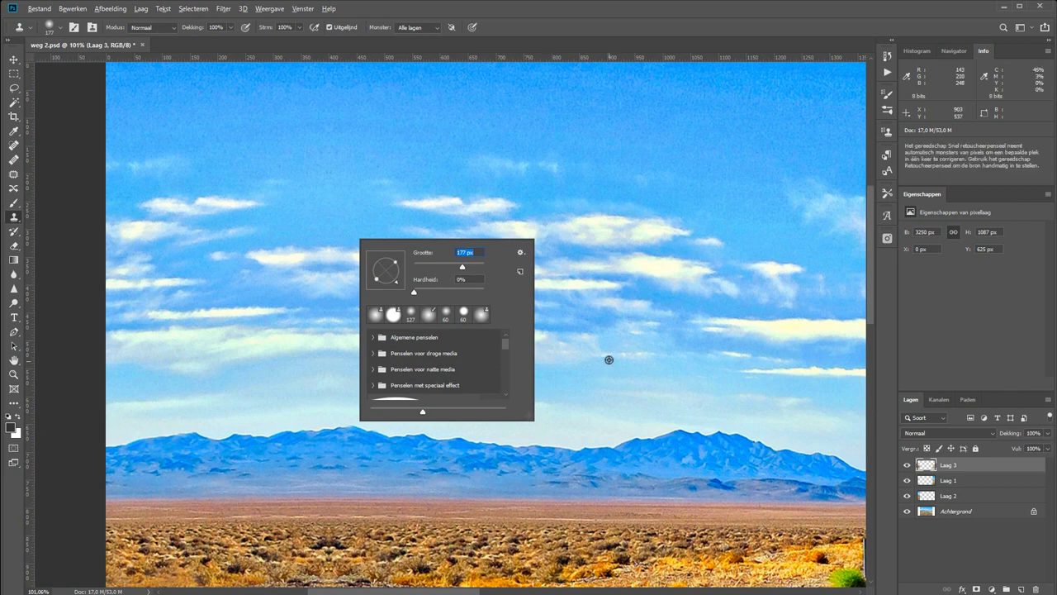
click(680, 365)
drag(311, 324, 232, 327)
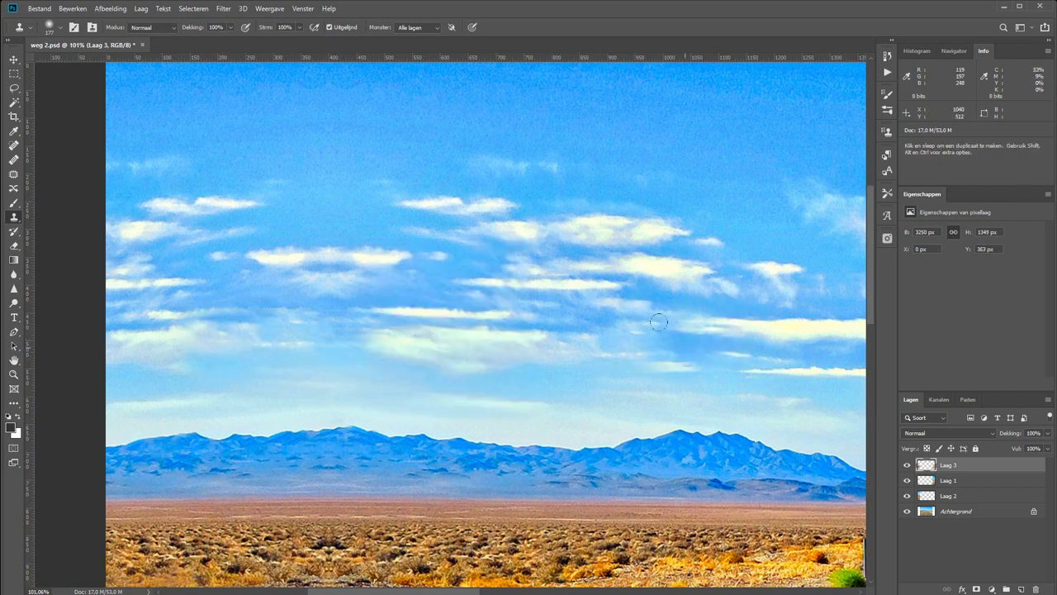
Stamp varied cloud patches and blue sky from different sources into the upper-left sky.
alt+click(641, 276)
click(183, 233)
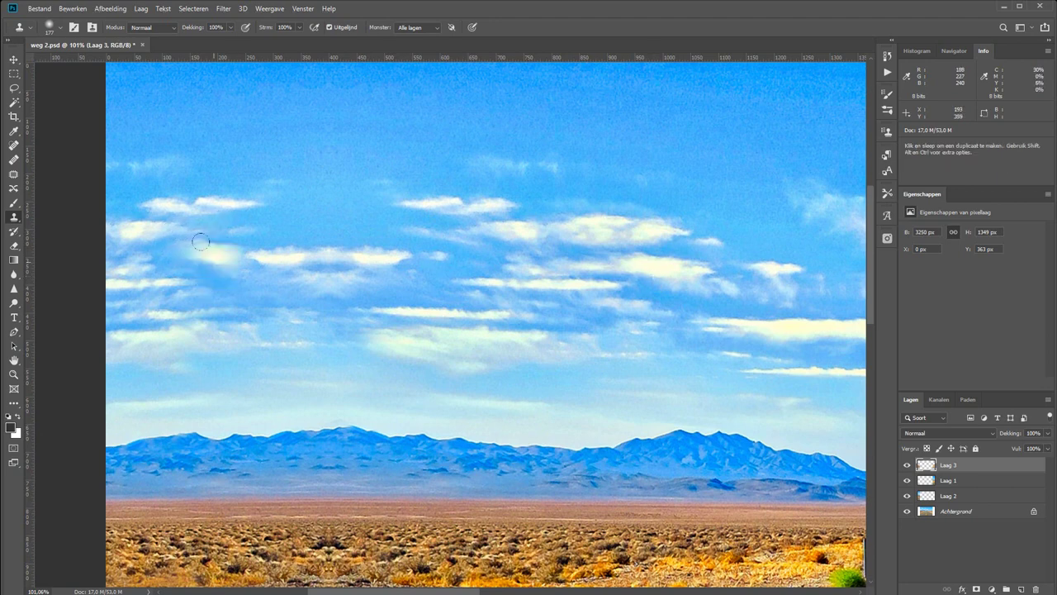
mouse_move(201, 241)
mouse_down()
mouse_move(124, 231)
mouse_move(149, 198)
mouse_up()
alt+click(779, 265)
click(228, 176)
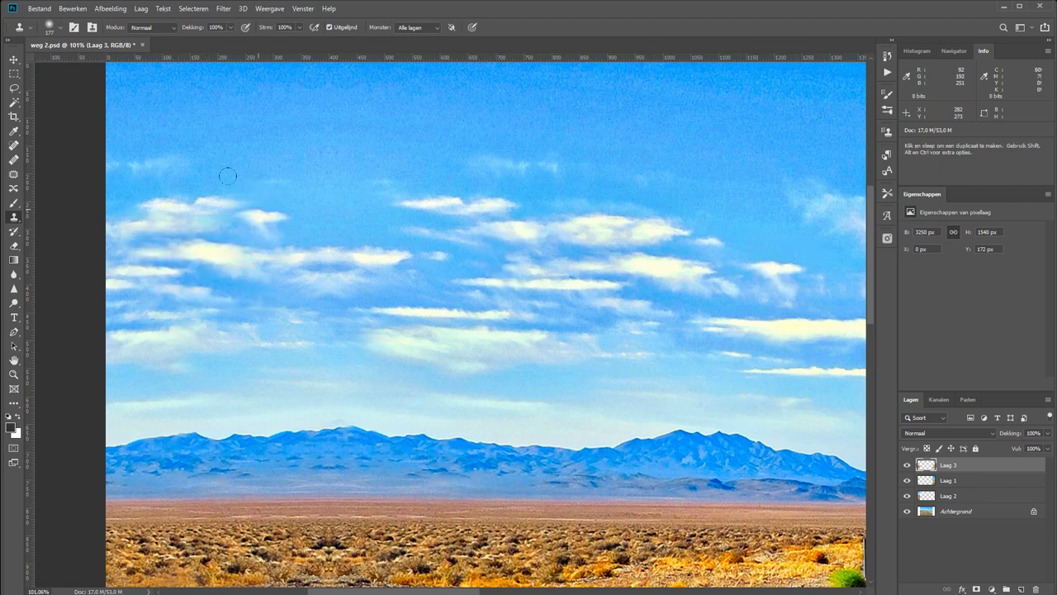
mouse_move(228, 176)
mouse_down()
mouse_move(206, 248)
mouse_move(189, 184)
mouse_up()
alt+click(748, 220)
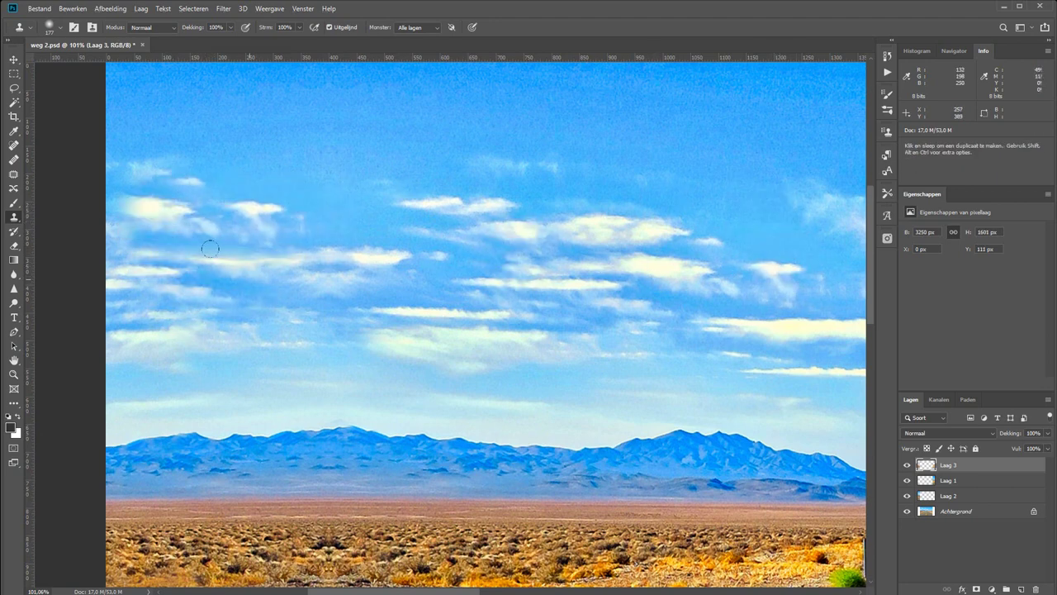
mouse_move(209, 248)
mouse_down()
mouse_move(173, 264)
mouse_move(215, 248)
mouse_move(253, 258)
mouse_up()
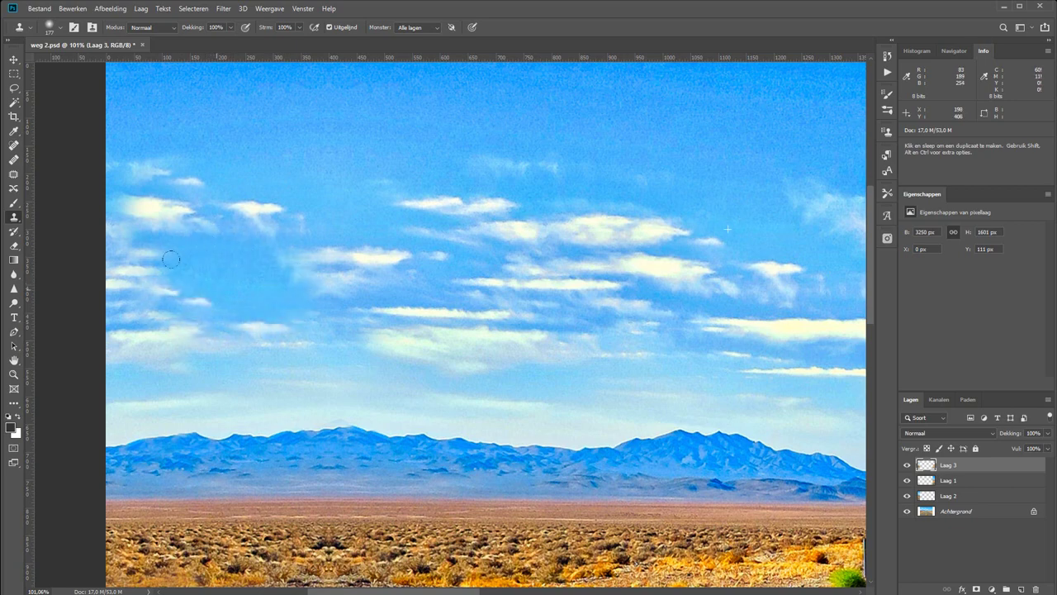
key(ctrl+0)
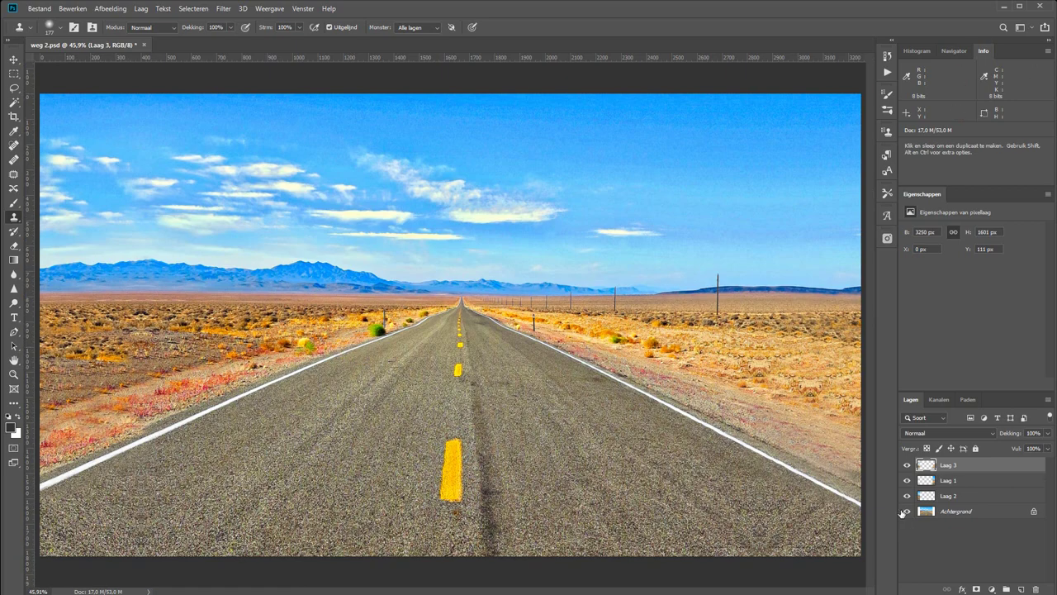
alt+click(906, 512)
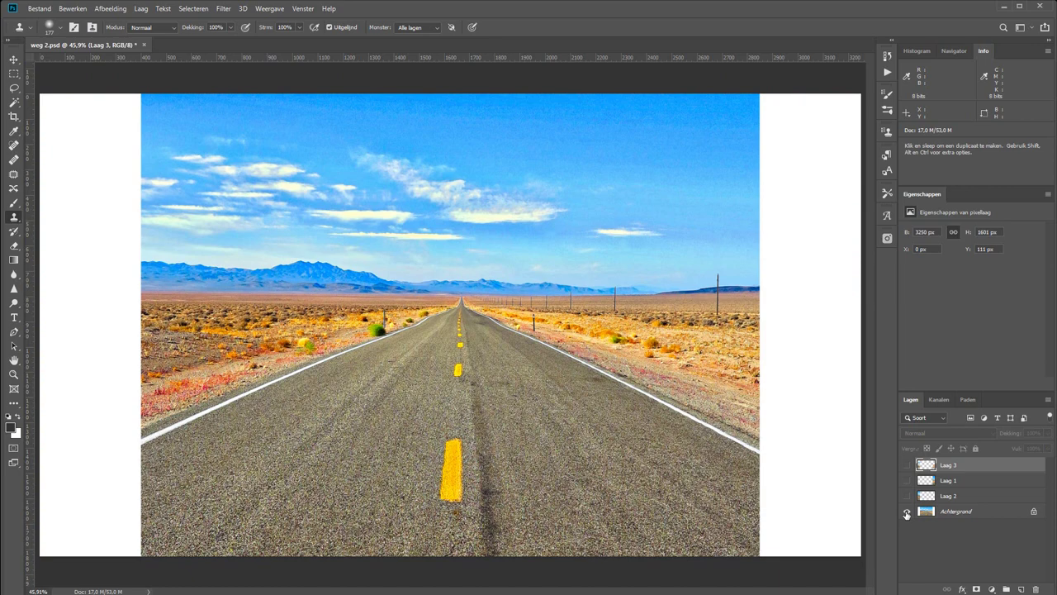
alt+click(906, 513)
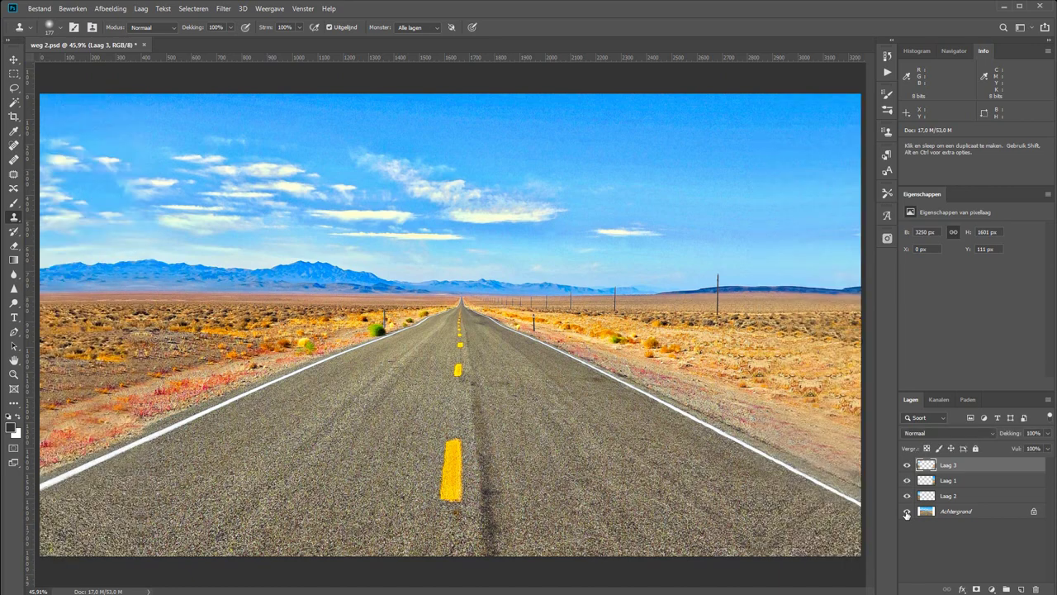